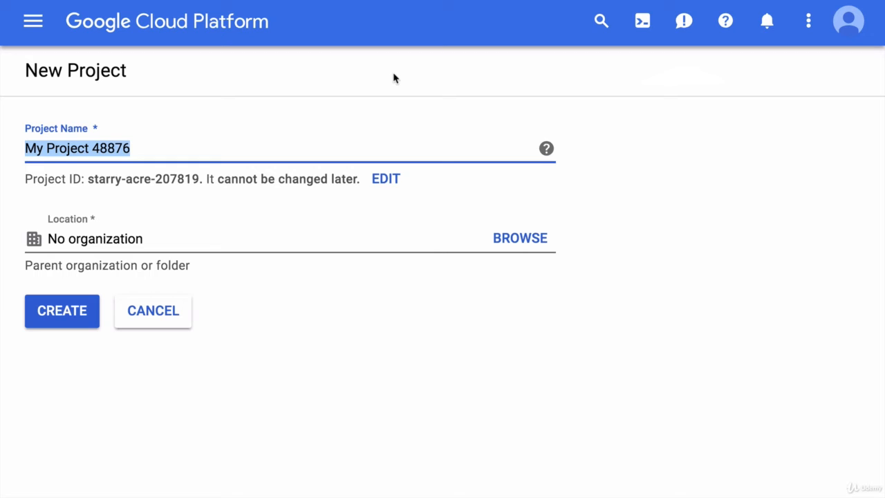
Create a project named Services Exploration Labs with no organization and switch to it.
{"action": "type", "text": "Services Exploration Labs"}
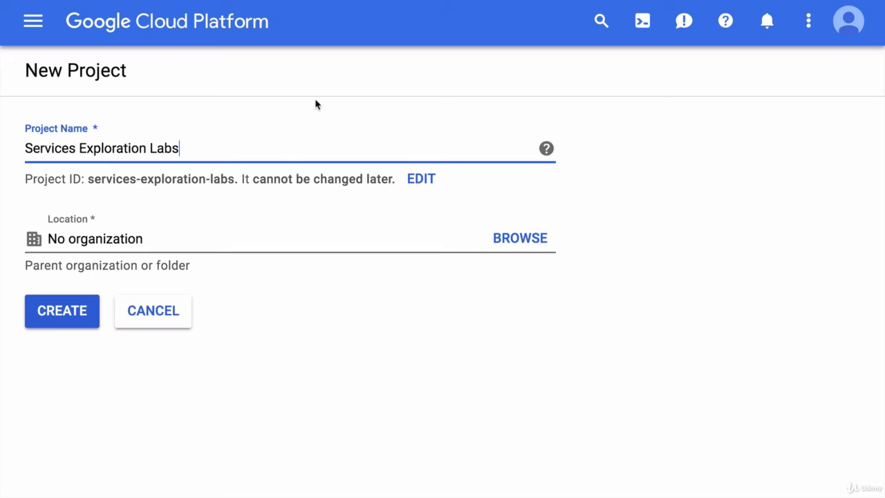
{"action": "left_click", "coordinate": [54, 322]}
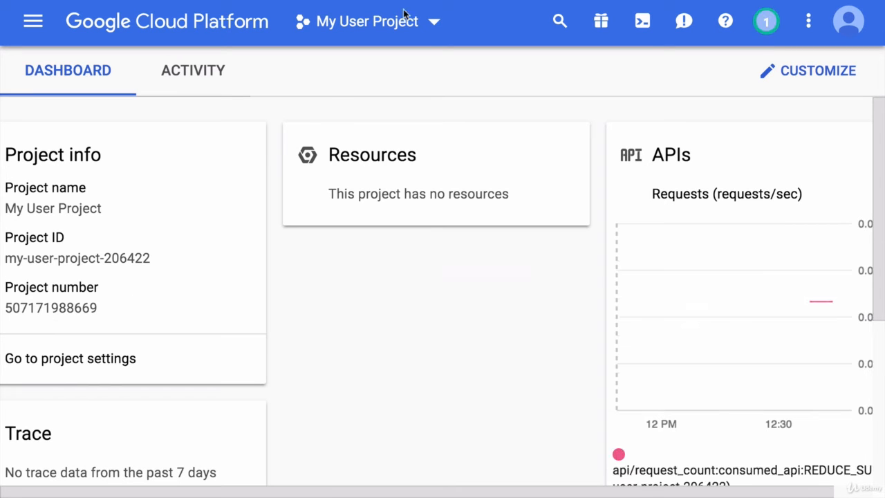
{"action": "left_click", "coordinate": [385, 28]}
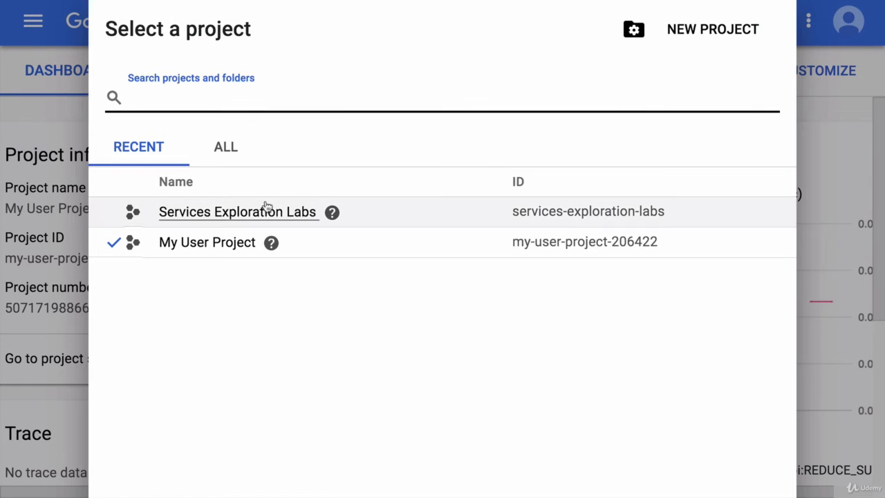
{"action": "left_click", "coordinate": [256, 214]}
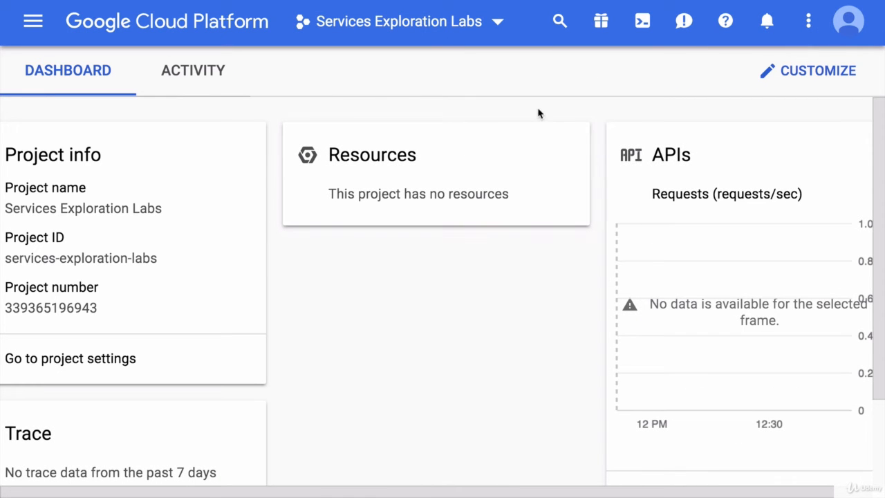
Pin the Storage product to the top of the navigation menu and open its bucket browser.
{"action": "left_click", "coordinate": [38, 24]}
{"action": "scroll", "coordinate": [129, 254], "scroll_direction": "down", "scroll_amount": 5}
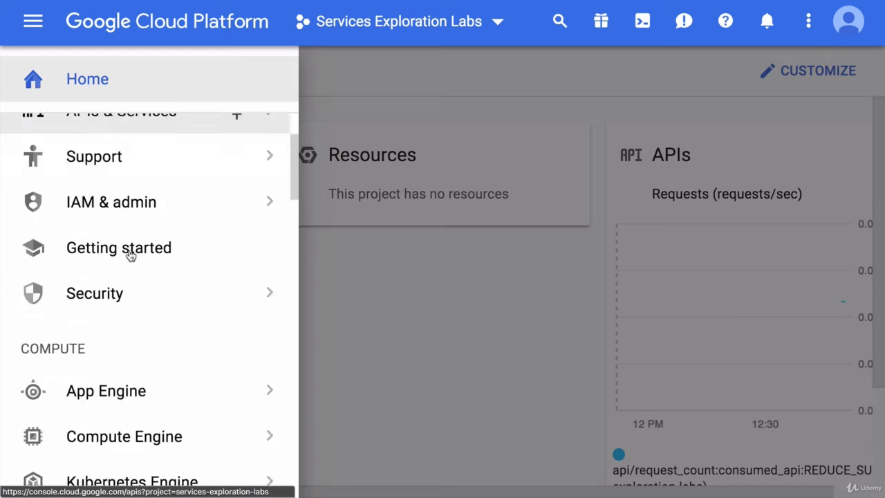
{"action": "scroll", "coordinate": [130, 256], "scroll_direction": "down", "scroll_amount": 4}
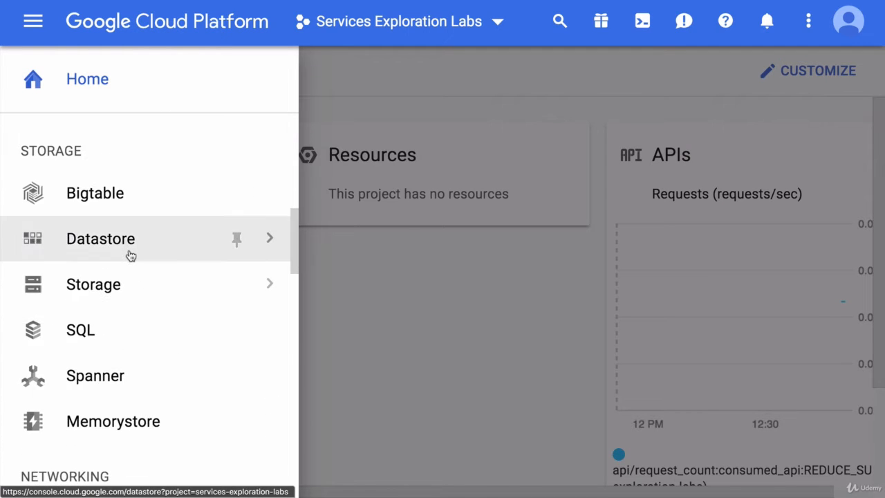
{"action": "mouse_move", "coordinate": [238, 283]}
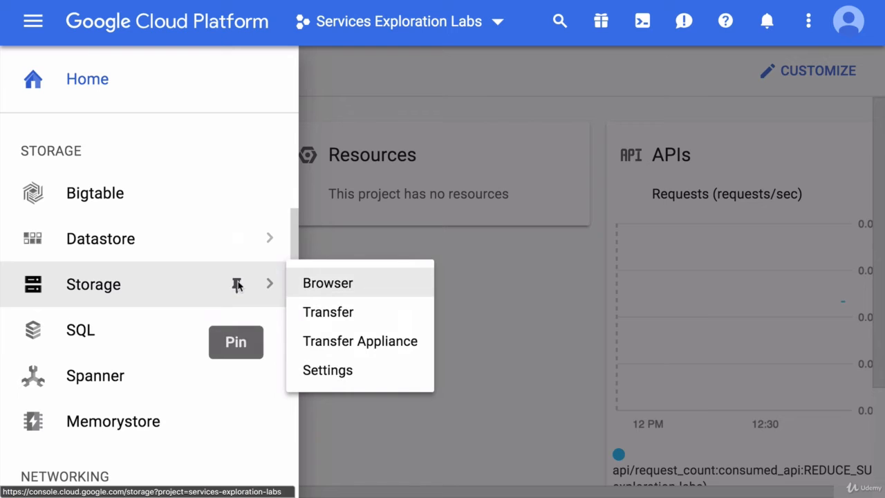
{"action": "left_click", "coordinate": [237, 285]}
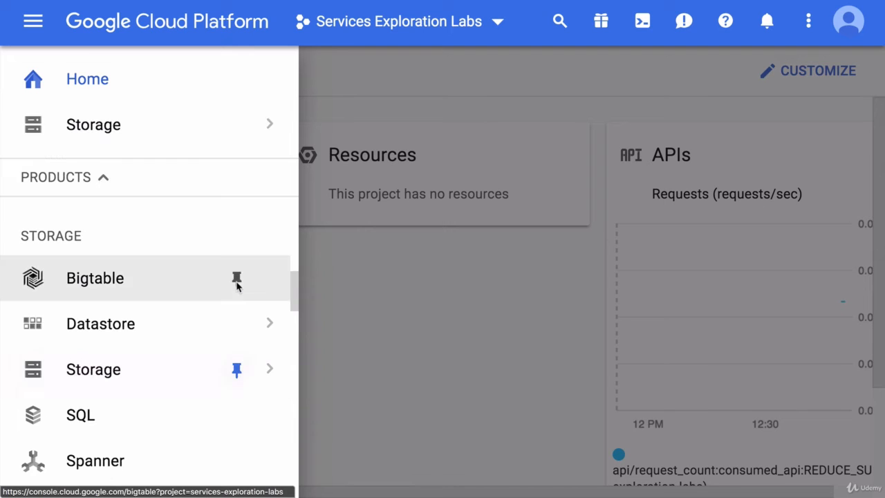
{"action": "left_click", "coordinate": [152, 128]}
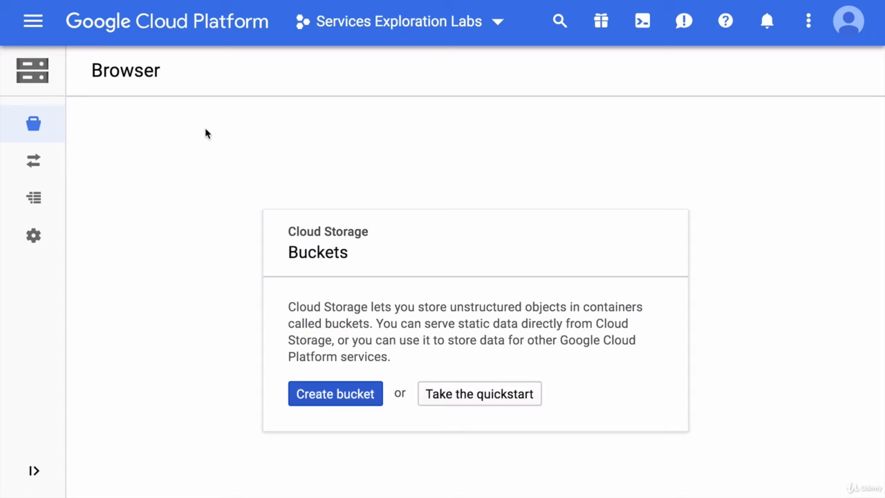
Start creating a new storage bucket and name it storage-lab-console.
{"action": "left_click", "coordinate": [334, 402]}
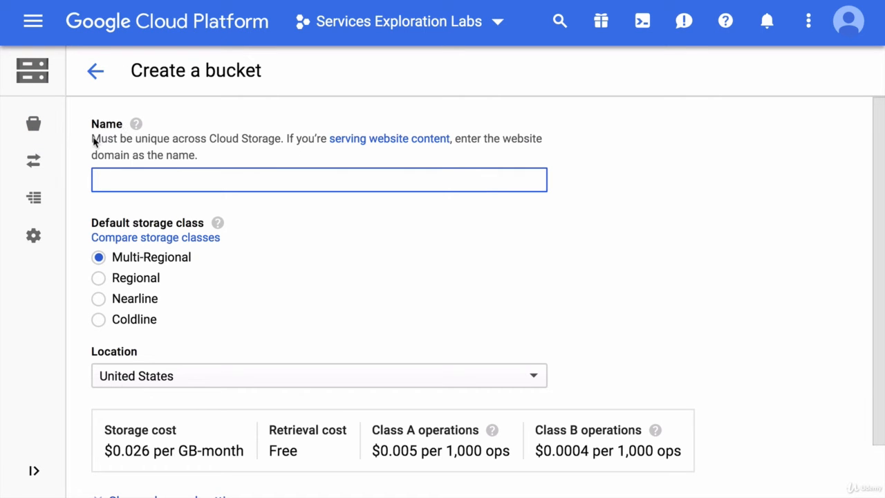
{"action": "left_click_drag", "start_coordinate": [94, 140], "coordinate": [284, 143]}
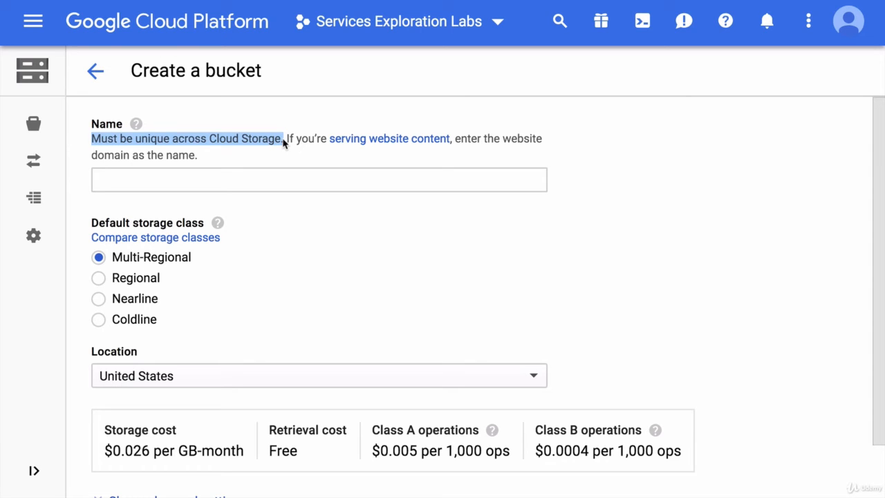
{"action": "left_click", "coordinate": [241, 181]}
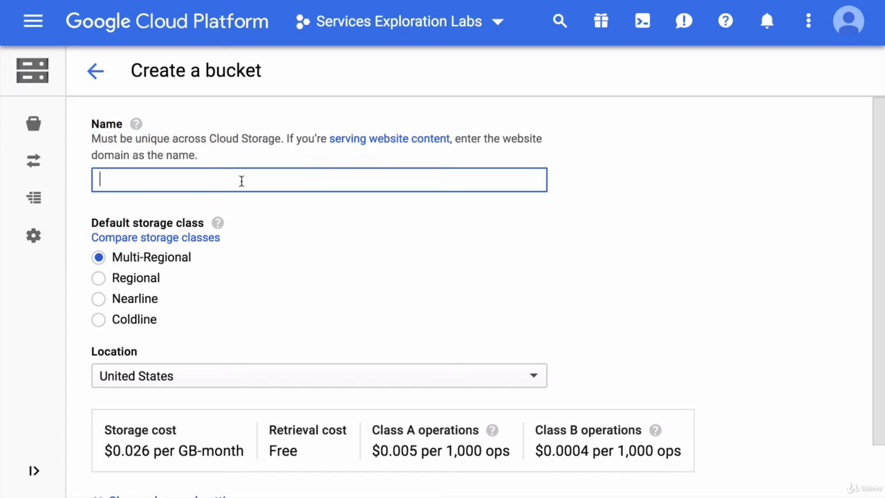
{"action": "type", "text": "storage-lab"}
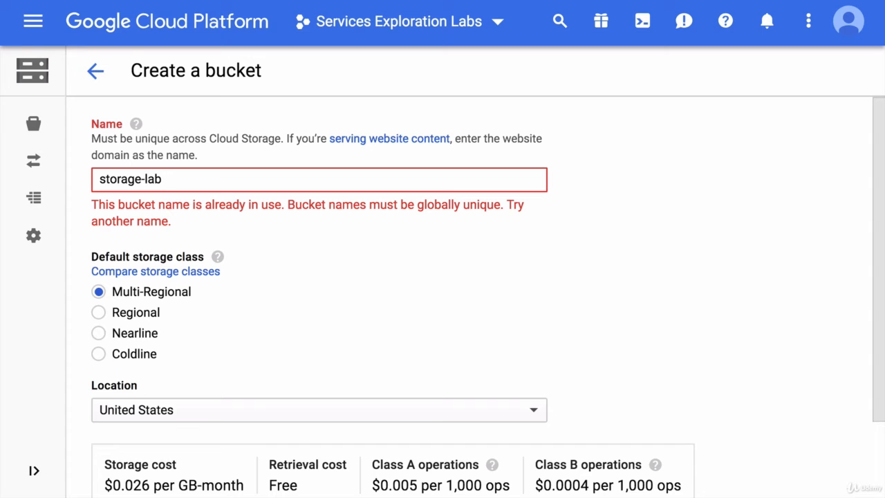
{"action": "type", "text": "-console"}
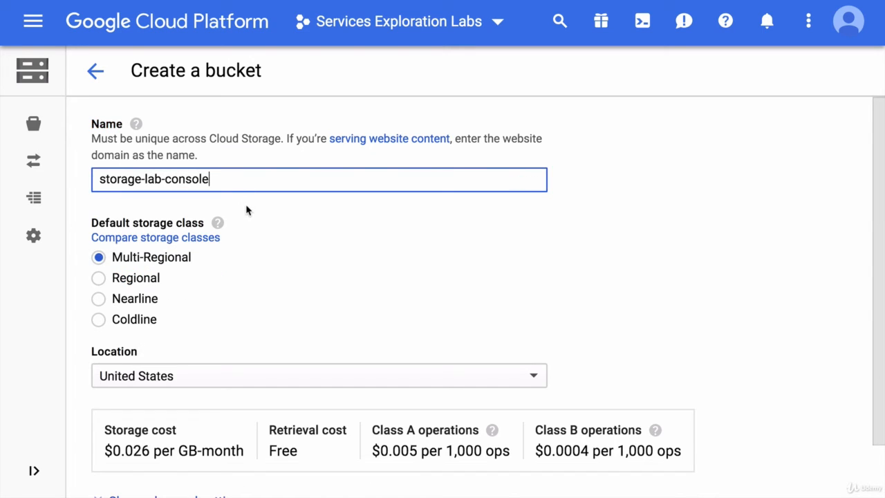
{"action": "left_click", "coordinate": [247, 208]}
Check the locations offered for the Multi-Regional storage class and keep United States.
{"action": "scroll", "coordinate": [279, 293], "scroll_direction": "down", "scroll_amount": 2}
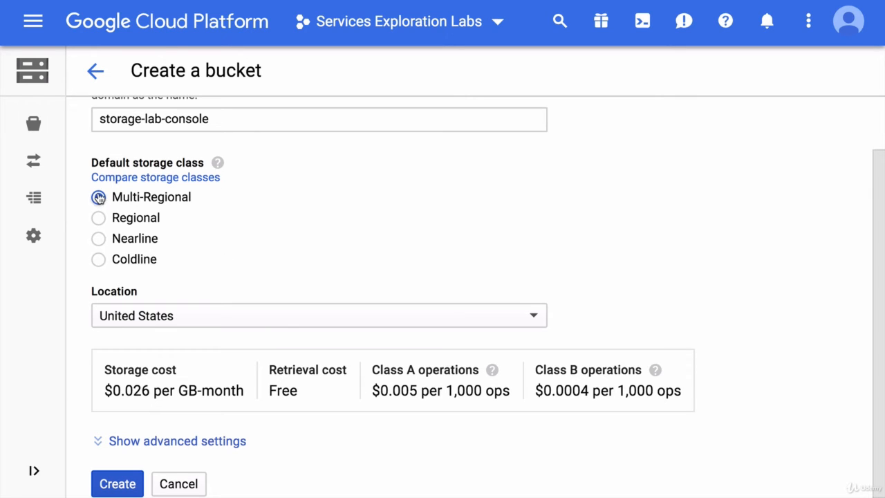
{"action": "left_click", "coordinate": [265, 317]}
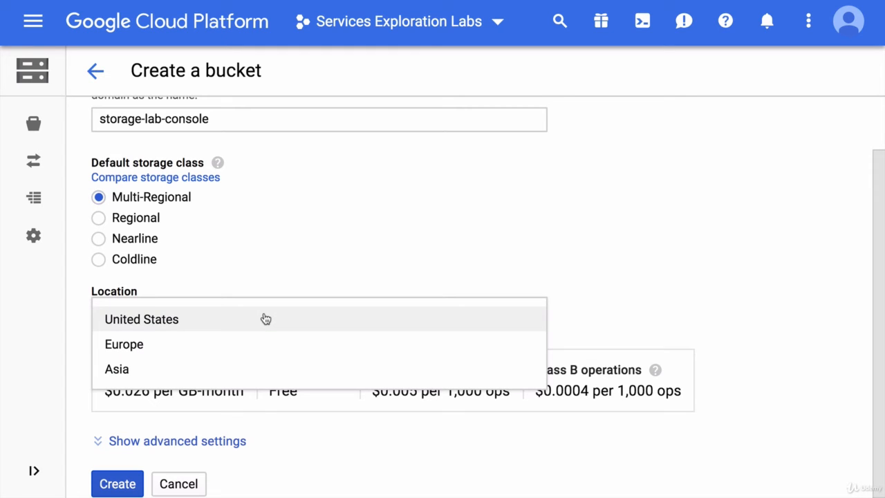
{"action": "left_click", "coordinate": [266, 318]}
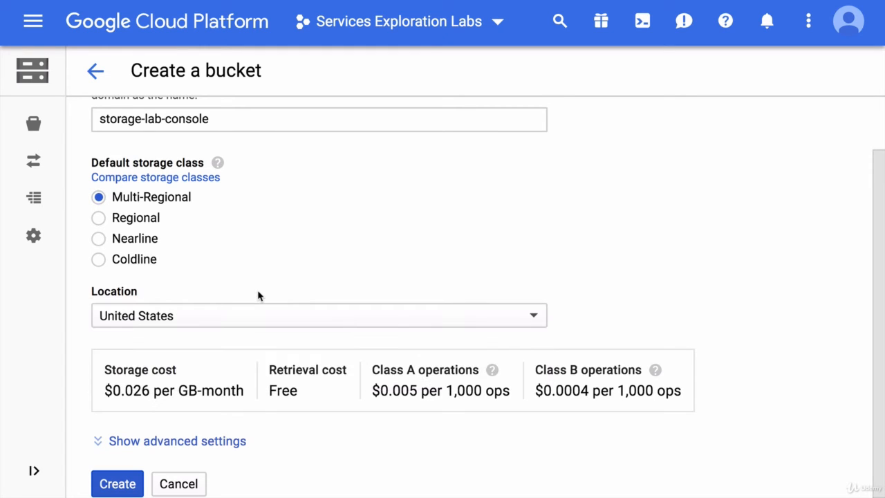
Switch the default storage class to Regional and look through its list of locations, keeping us-west1.
{"action": "left_click", "coordinate": [147, 219]}
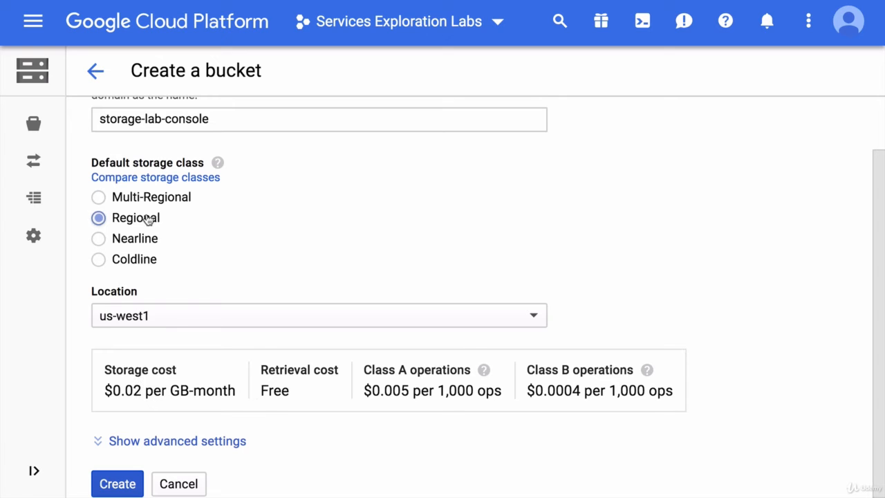
{"action": "left_click", "coordinate": [219, 323]}
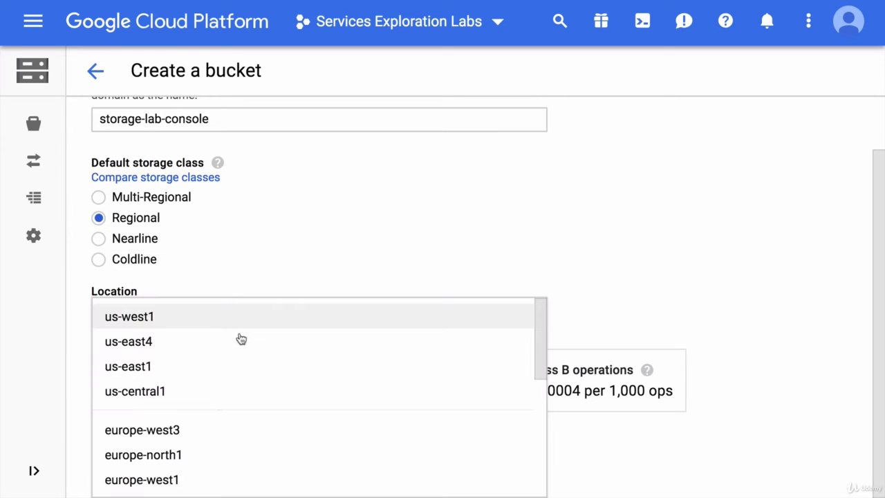
{"action": "scroll", "coordinate": [301, 391], "scroll_direction": "down", "scroll_amount": 5}
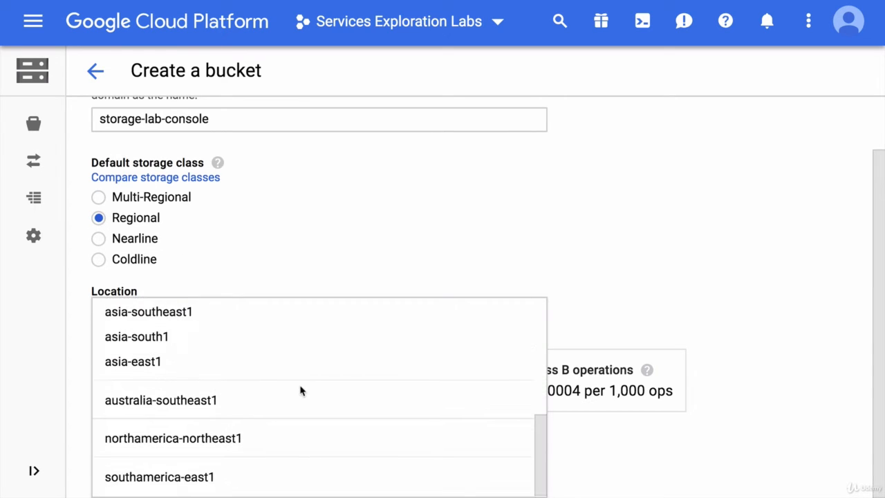
{"action": "scroll", "coordinate": [300, 391], "scroll_direction": "up", "scroll_amount": 5}
{"action": "left_click", "coordinate": [228, 293]}
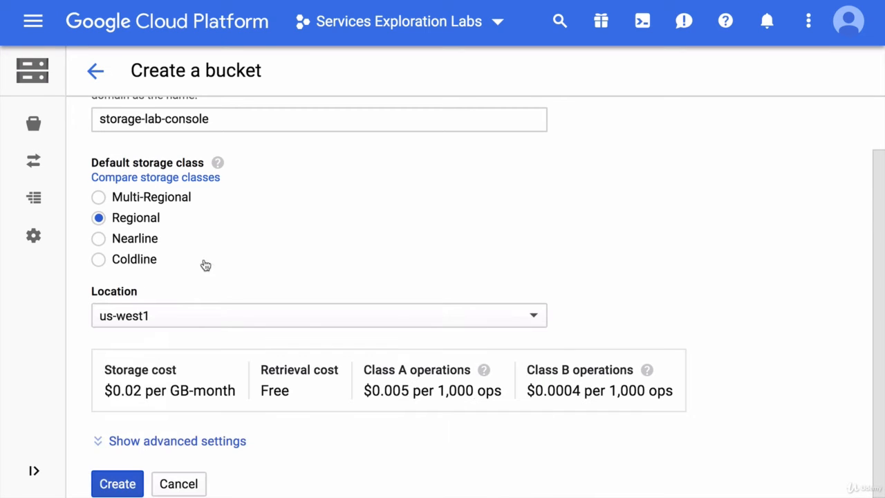
Try the Nearline class and Coldline with location United States (any region), then return the default storage class to Multi-Regional.
{"action": "left_click", "coordinate": [143, 245]}
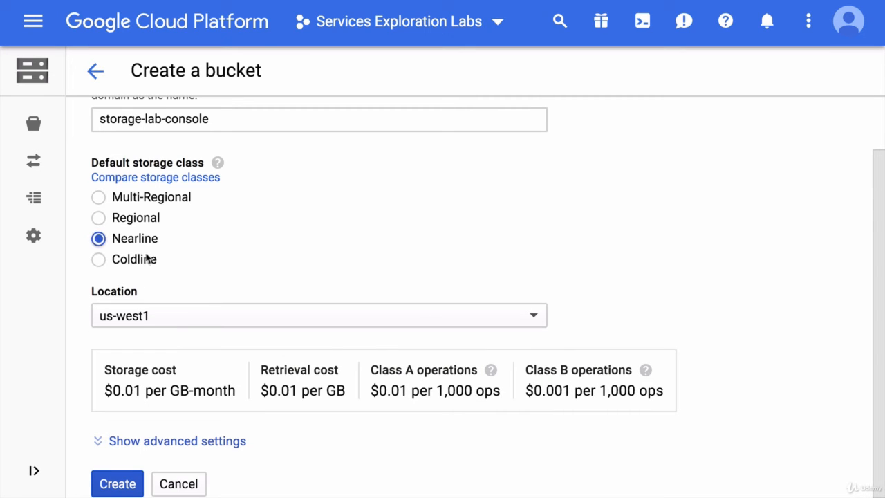
{"action": "left_click", "coordinate": [147, 260]}
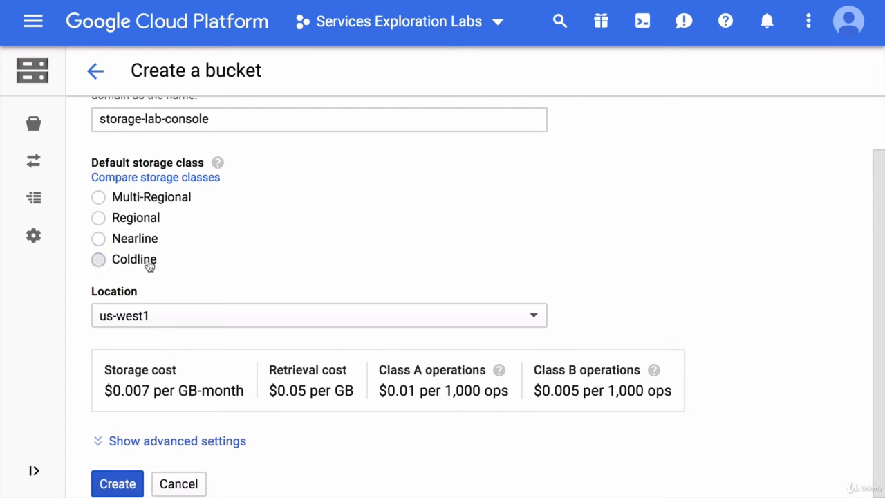
{"action": "left_click", "coordinate": [193, 319]}
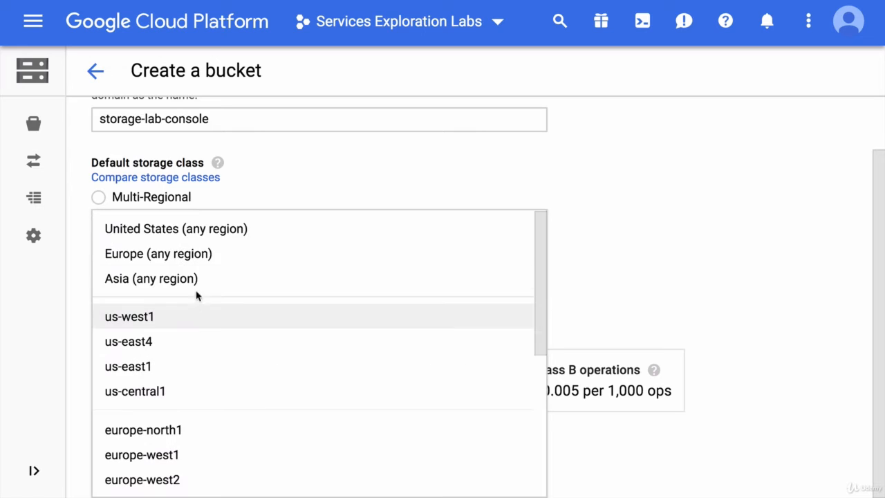
{"action": "left_click", "coordinate": [224, 231]}
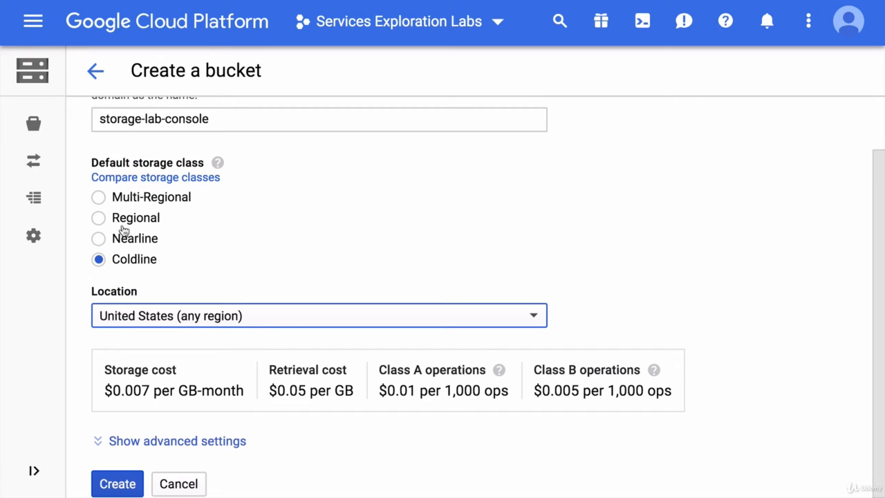
{"action": "left_click", "coordinate": [171, 198]}
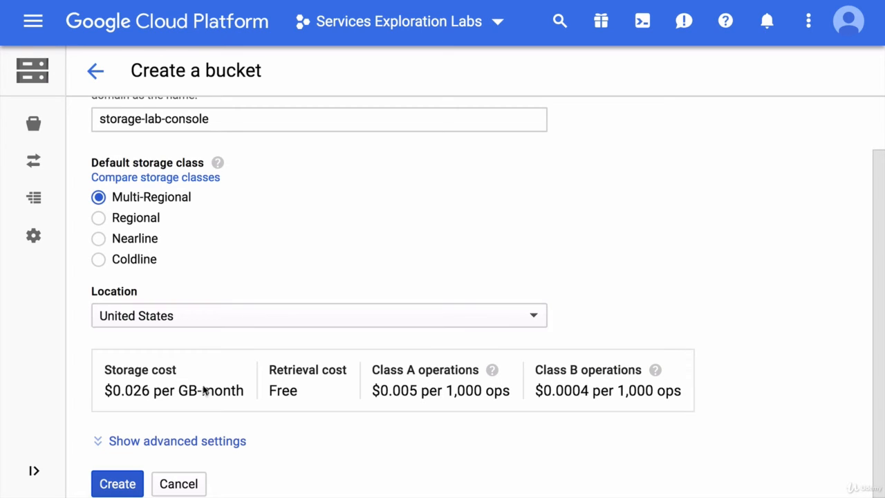
Show the bucket's advanced settings for labels and encryption.
{"action": "left_click", "coordinate": [158, 442]}
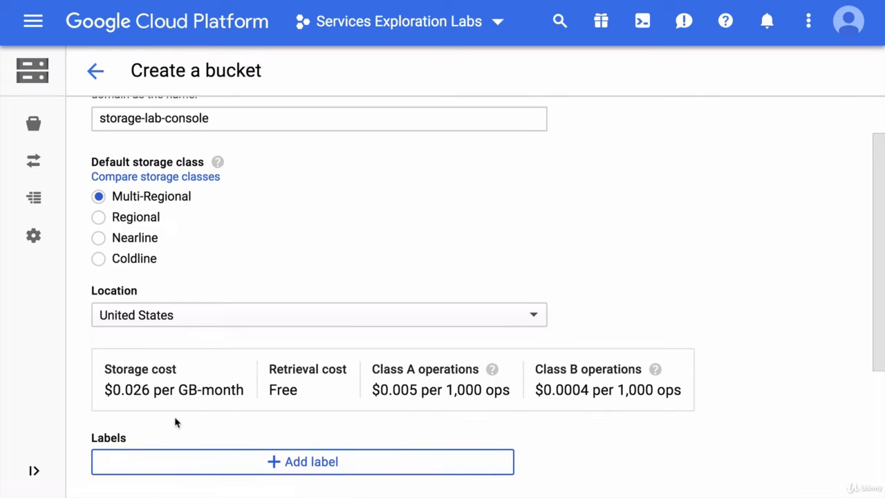
{"action": "scroll", "coordinate": [175, 423], "scroll_direction": "down", "scroll_amount": 3}
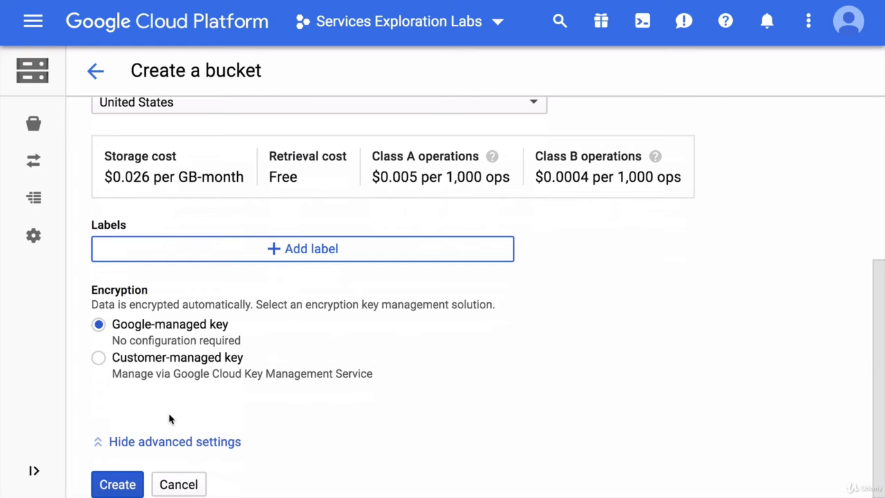
Try Customer-managed key encryption, check the available encryption keys, and set encryption back to Google-managed key.
{"action": "left_click", "coordinate": [98, 358]}
{"action": "scroll", "coordinate": [99, 362], "scroll_direction": "down", "scroll_amount": 2}
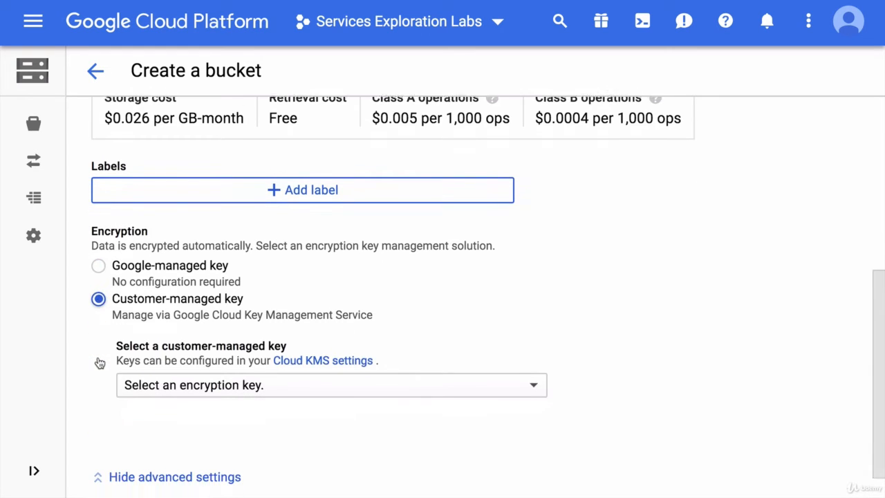
{"action": "left_click", "coordinate": [183, 351]}
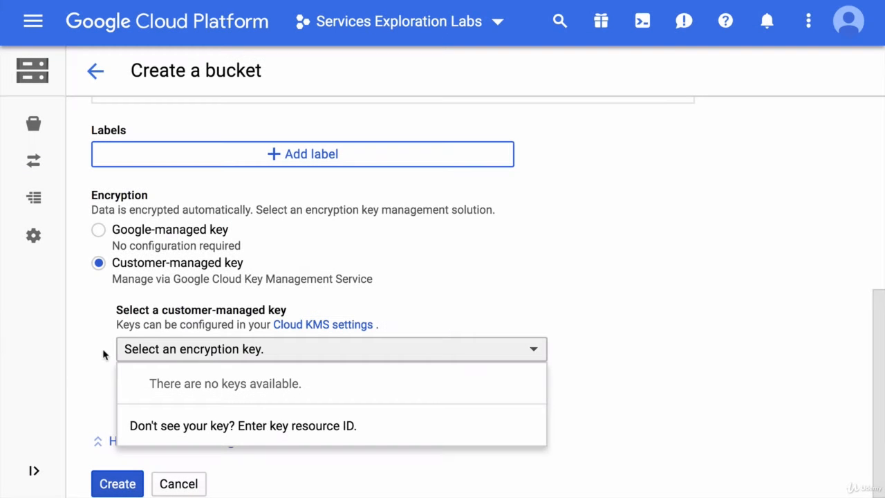
{"action": "left_click", "coordinate": [96, 353]}
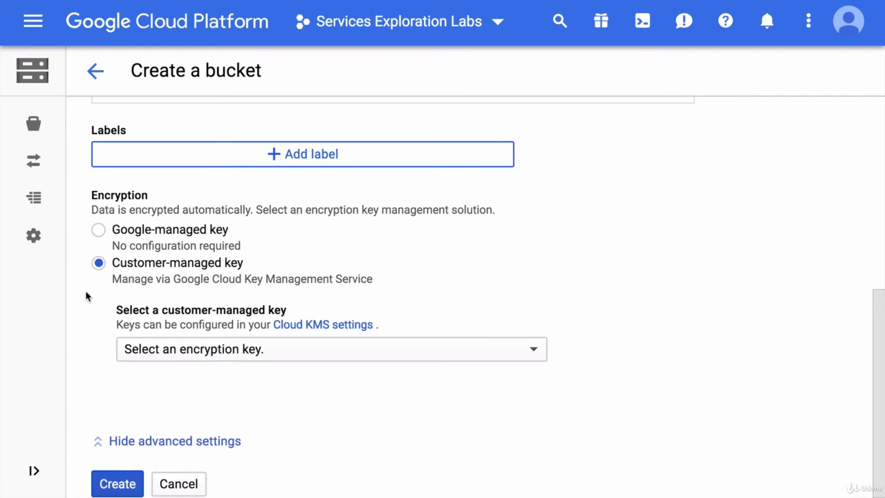
{"action": "left_click", "coordinate": [98, 230]}
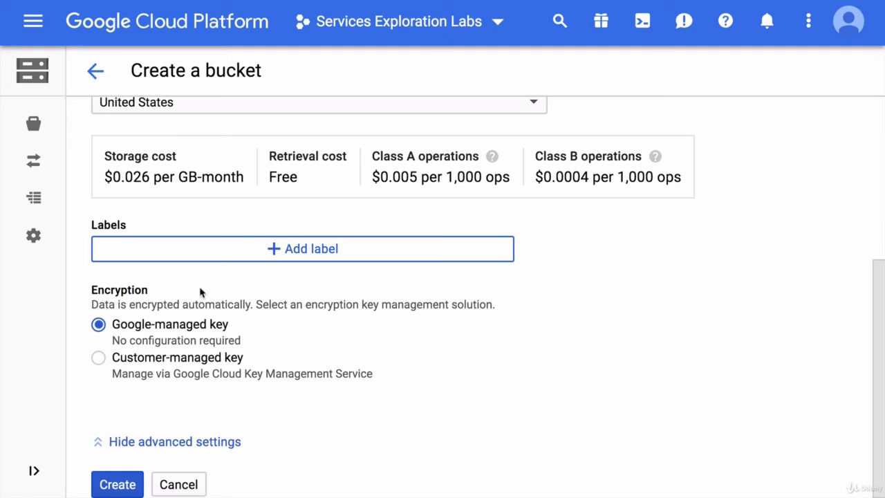
Add a label to the bucket with the key function and the value learning.
{"action": "left_click", "coordinate": [228, 248]}
{"action": "type", "text": "function"}
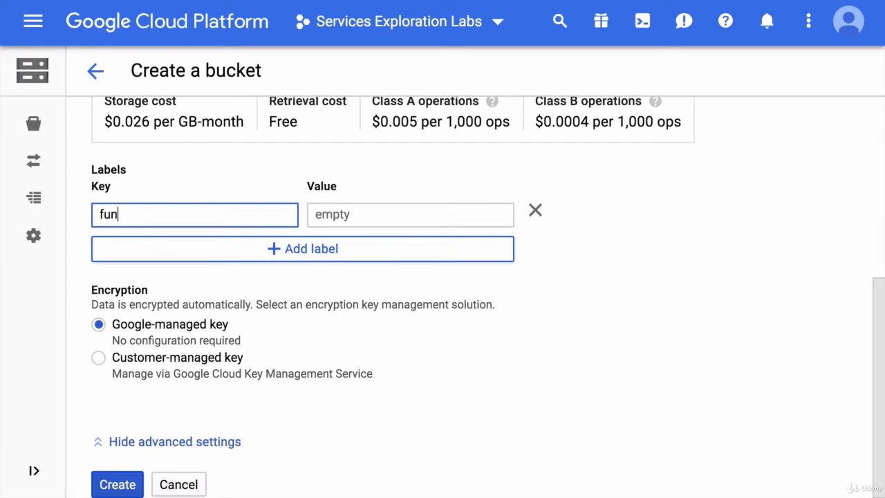
{"action": "key", "text": "Tab"}
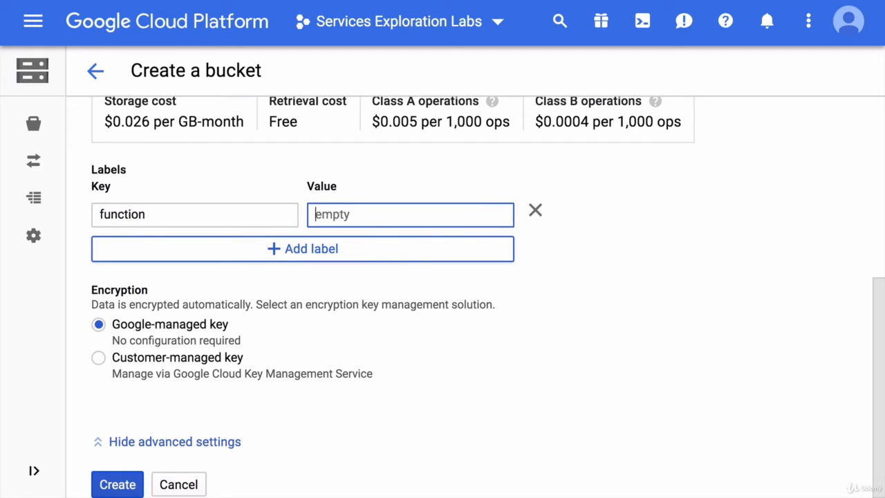
{"action": "type", "text": "learning"}
{"action": "left_click", "coordinate": [229, 279]}
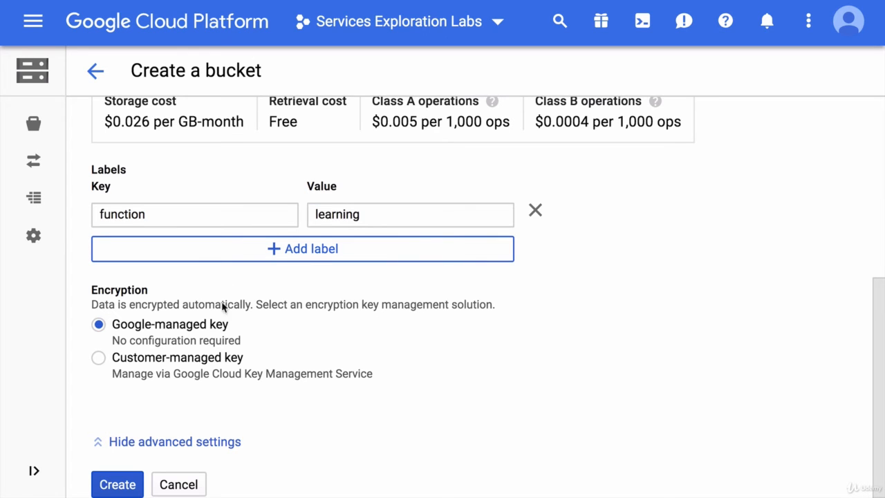
Hide the advanced settings, create the storage-lab-console bucket, and reopen it from the bucket list.
{"action": "left_click", "coordinate": [199, 442]}
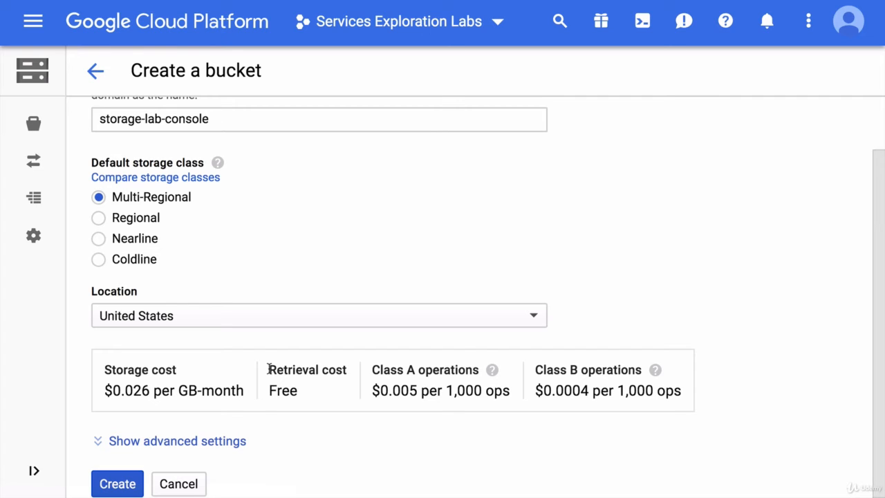
{"action": "left_click", "coordinate": [118, 484]}
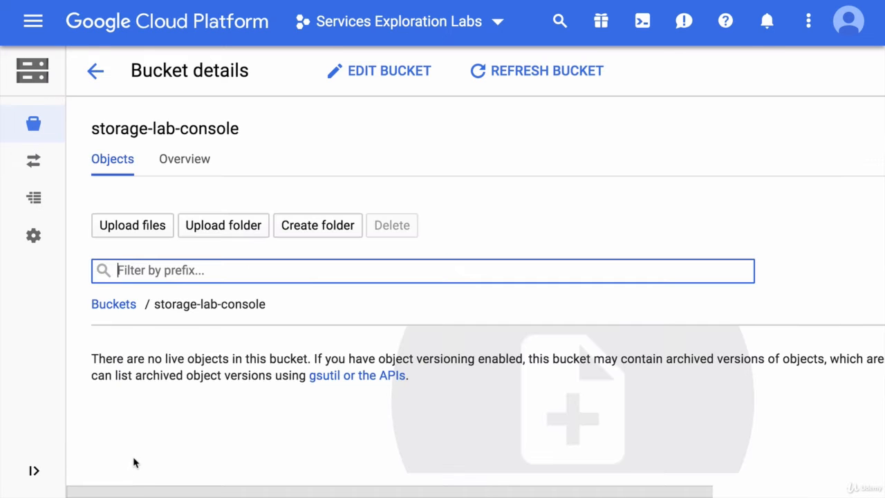
{"action": "left_click", "coordinate": [135, 462]}
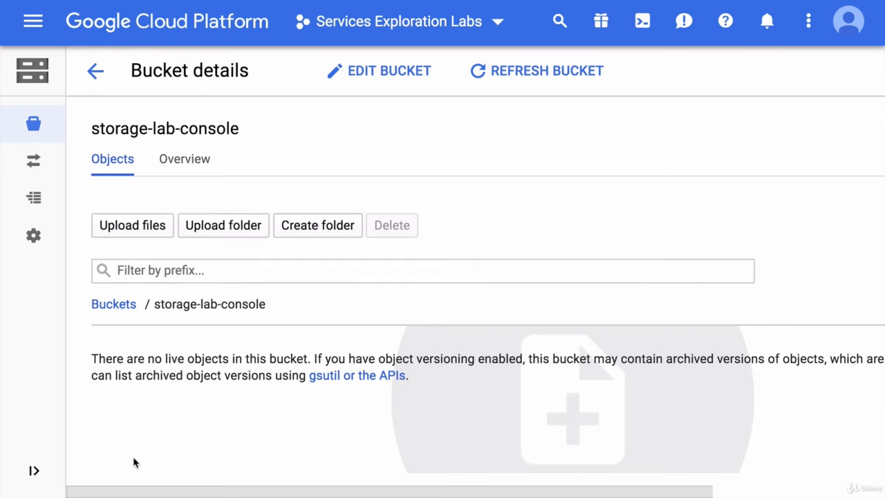
{"action": "left_click", "coordinate": [99, 88]}
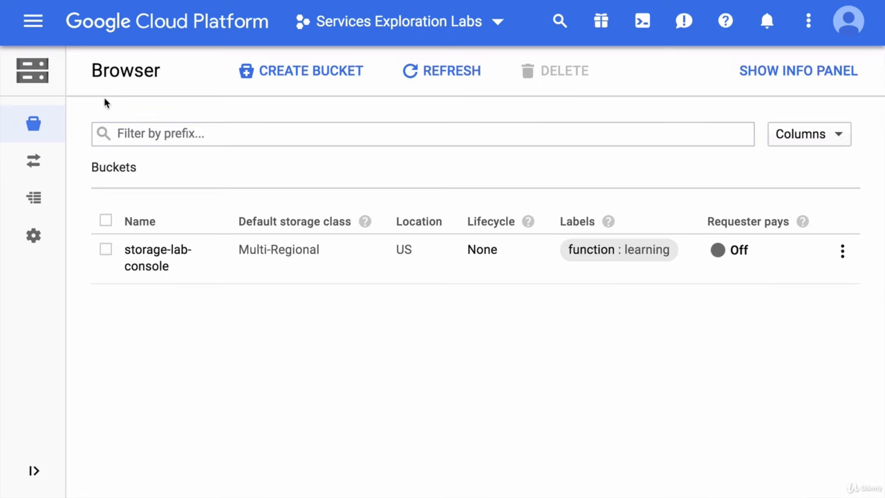
{"action": "left_click", "coordinate": [154, 266]}
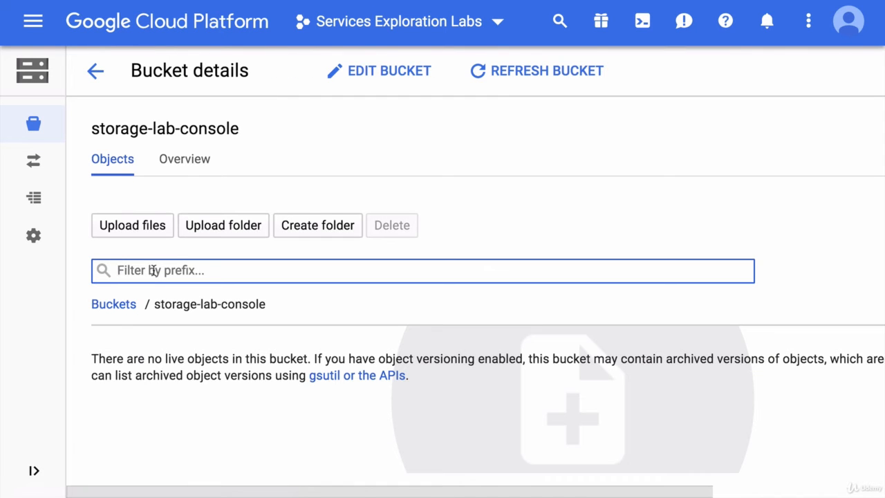
Upload README-cloudshell.txt, 20170728_160416-PiP-L.jpg and 20170728_155226-Duck.mp4 from the Cloud Engineer folder to the bucket, and dismiss the upload status.
{"action": "left_click", "coordinate": [128, 228]}
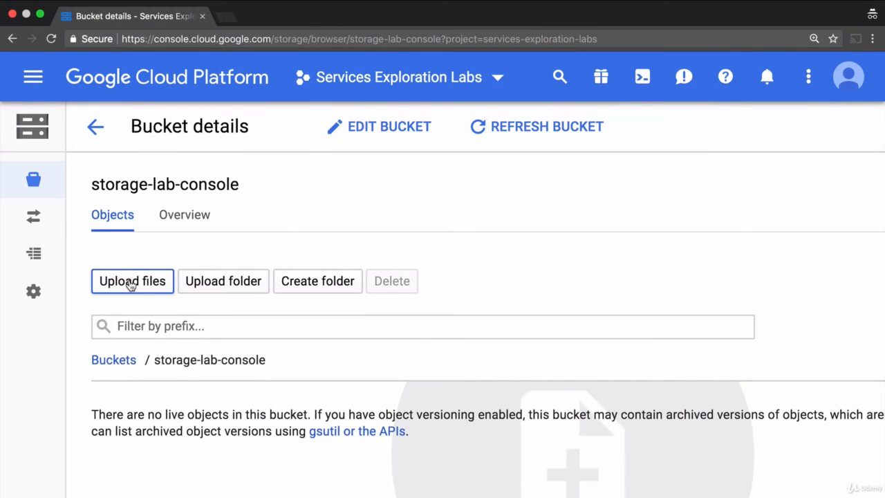
{"action": "left_click", "coordinate": [131, 285]}
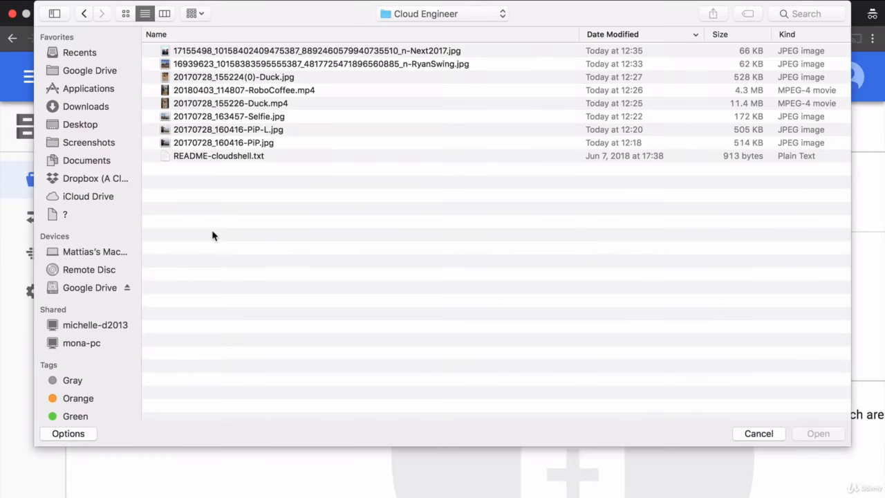
{"action": "left_click", "coordinate": [233, 158]}
{"action": "left_click", "coordinate": [245, 131], "text": "super"}
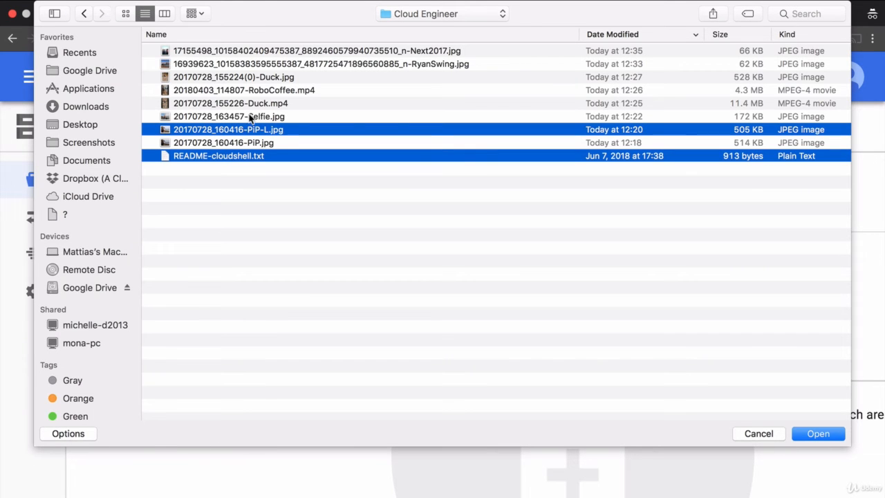
{"action": "left_click", "coordinate": [253, 105], "text": "super"}
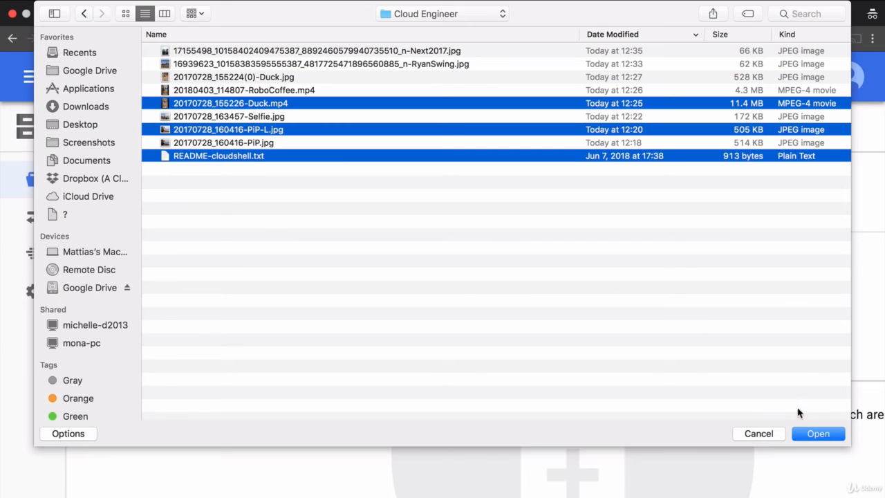
{"action": "left_click", "coordinate": [813, 431]}
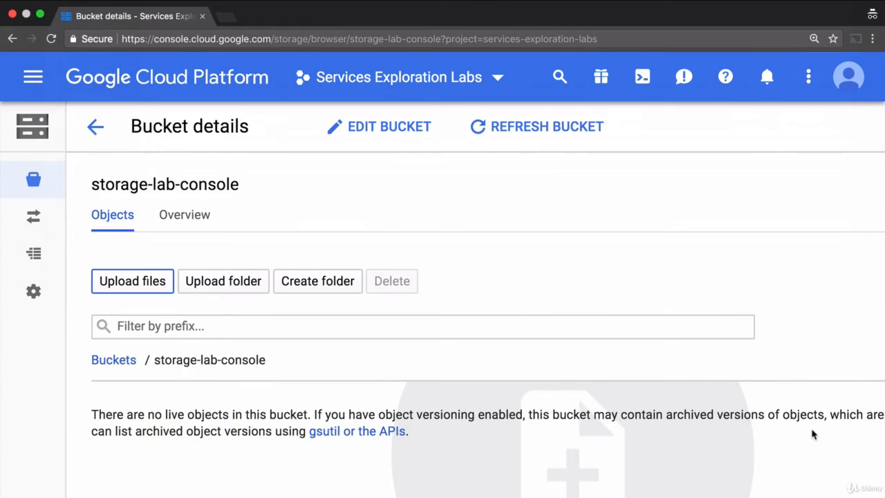
{"action": "left_click_drag", "start_coordinate": [812, 433], "coordinate": [812, 434]}
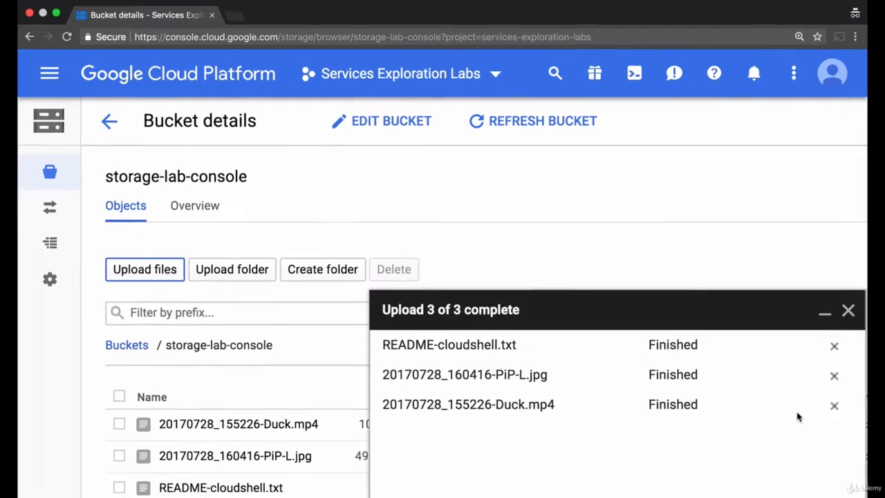
{"action": "left_click", "coordinate": [848, 310]}
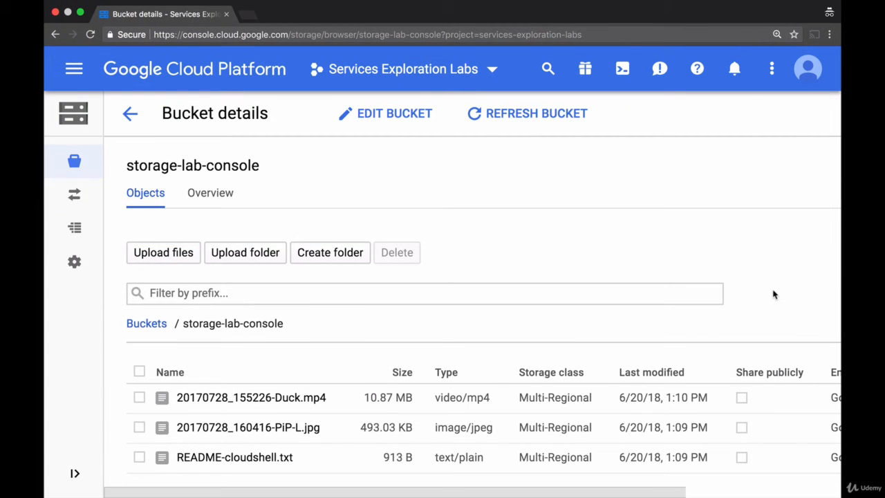
View the contents of the uploaded README-cloudshell.txt and close it.
{"action": "left_click", "coordinate": [256, 458]}
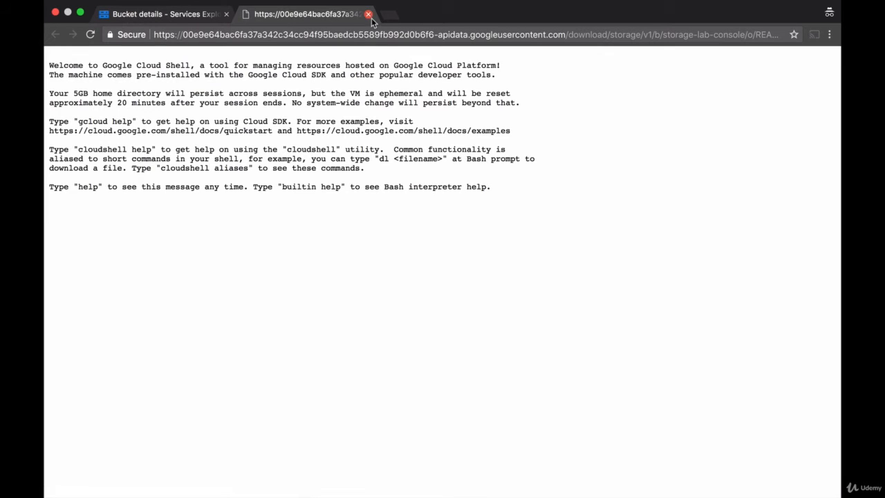
{"action": "left_click", "coordinate": [370, 16]}
View the uploaded 20170728_160416-PiP-L.jpg, read through its full authenticated URL to the end, and close the image.
{"action": "left_click", "coordinate": [257, 429]}
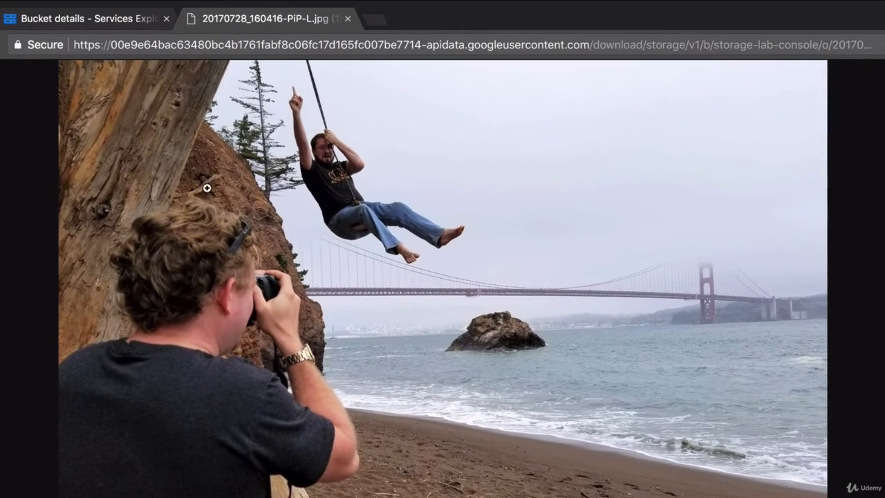
{"action": "left_click", "coordinate": [164, 45]}
{"action": "key", "text": "Home"}
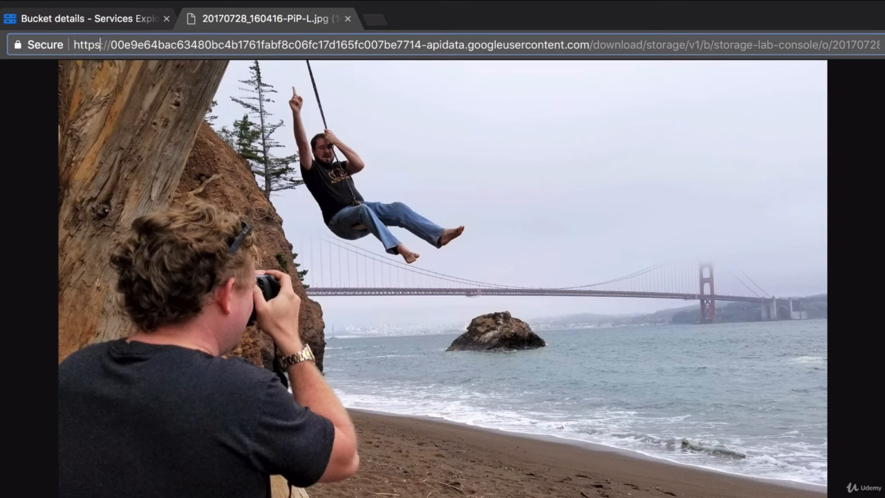
{"action": "key", "text": "alt+Right"}
{"action": "key", "text": "alt+Right"}
{"action": "key", "text": "alt+Right"}
{"action": "key", "text": "alt+Right"}
{"action": "key", "text": "alt+Right"}
{"action": "key", "text": "alt+Right"}
{"action": "key", "text": "alt+Right"}
{"action": "key", "text": "alt+Right"}
{"action": "key", "text": "alt+Right"}
{"action": "key", "text": "alt+Right"}
{"action": "key", "text": "alt+Right"}
{"action": "key", "text": "alt+Right"}
{"action": "key", "text": "alt+Right"}
{"action": "key", "text": "alt+Right"}
{"action": "key", "text": "alt+Right"}
{"action": "key", "text": "alt+Right"}
{"action": "key", "text": "alt+Right"}
{"action": "key", "text": "alt+Right"}
{"action": "key", "text": "alt+Right"}
{"action": "key", "text": "alt+Right"}
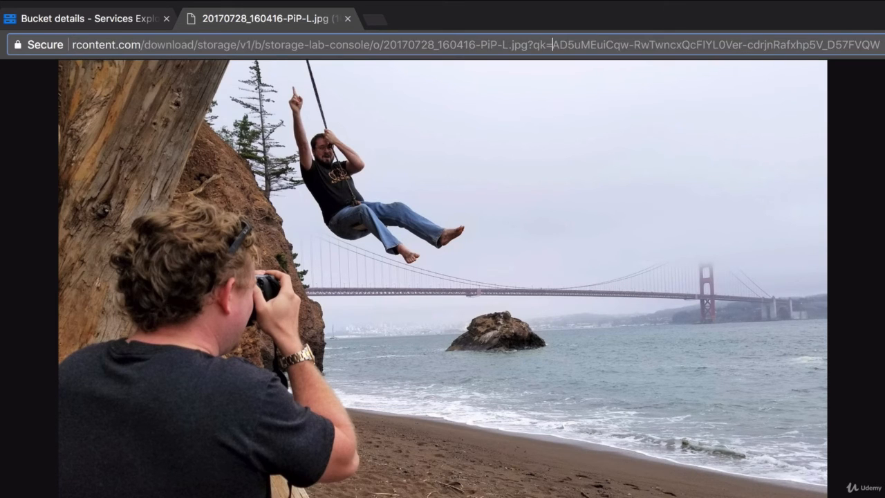
{"action": "key", "text": "alt+Right"}
{"action": "key", "text": "alt+Right"}
{"action": "key", "text": "alt+Right"}
{"action": "key", "text": "alt+Right"}
{"action": "key", "text": "alt+Right"}
{"action": "key", "text": "alt+Right"}
{"action": "key", "text": "alt+Right"}
{"action": "key", "text": "alt+Right"}
{"action": "key", "text": "alt+Right"}
{"action": "key", "text": "alt+Right"}
{"action": "key", "text": "alt+Right"}
{"action": "key", "text": "alt+Right"}
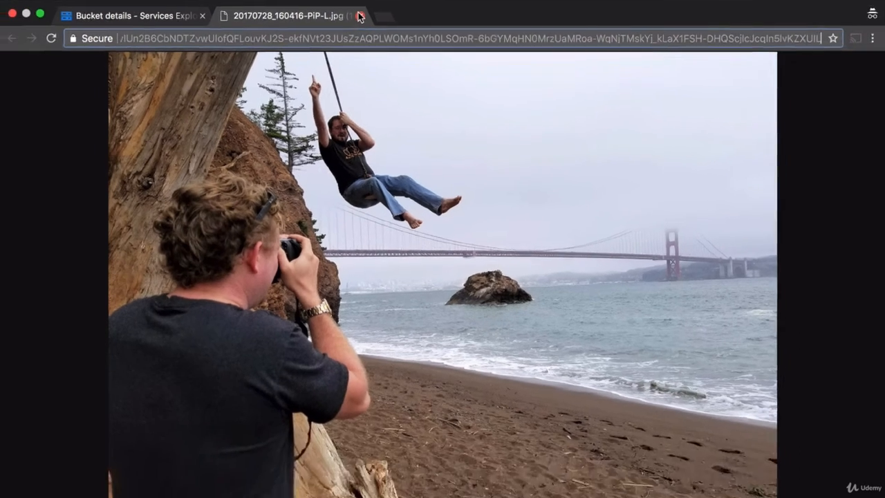
{"action": "left_click", "coordinate": [347, 18]}
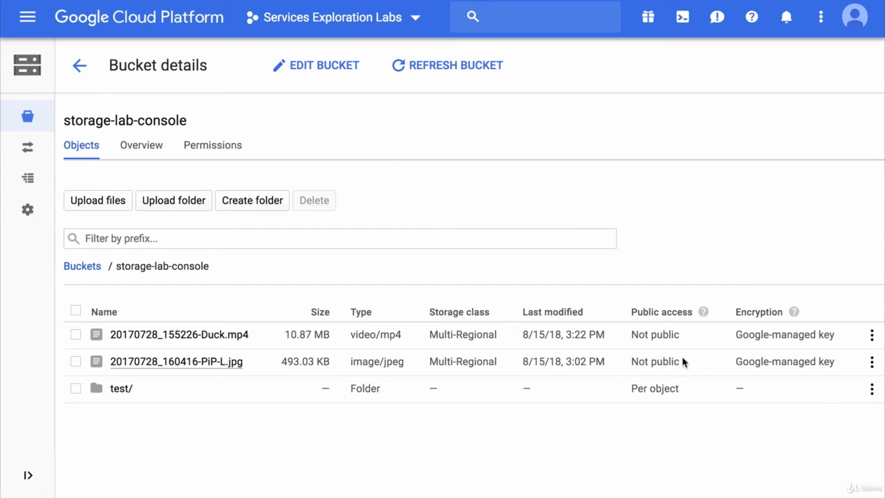
Add a Group entry for allUsers with Reader access to the permissions of 20170728_160416-PiP-L.jpg and save.
{"action": "left_click", "coordinate": [872, 362]}
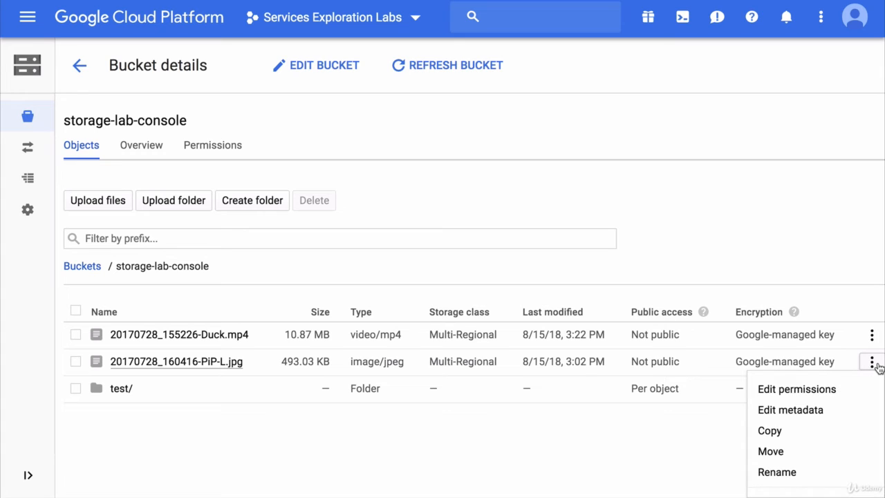
{"action": "left_click", "coordinate": [819, 391]}
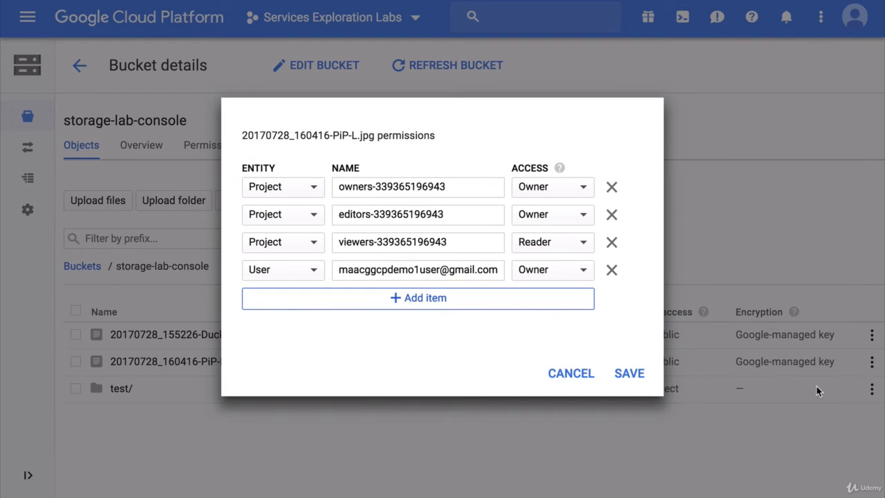
{"action": "left_click", "coordinate": [409, 300]}
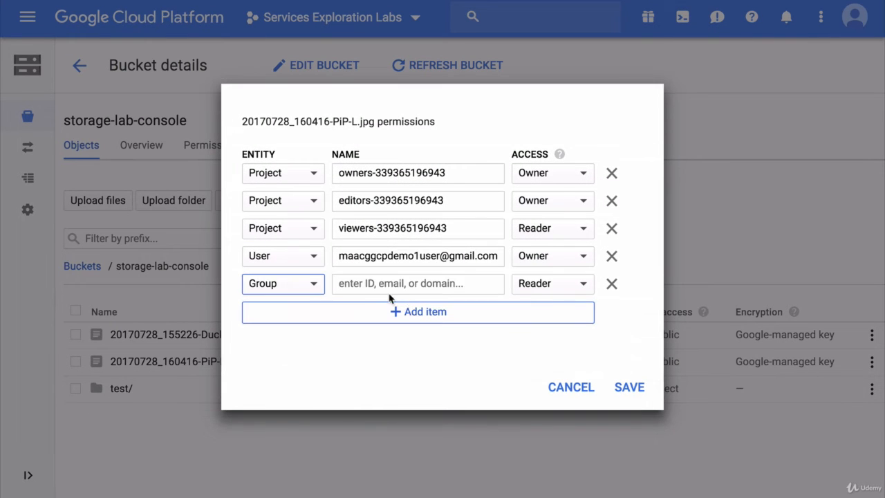
{"action": "left_click", "coordinate": [389, 293]}
{"action": "type", "text": "allUs"}
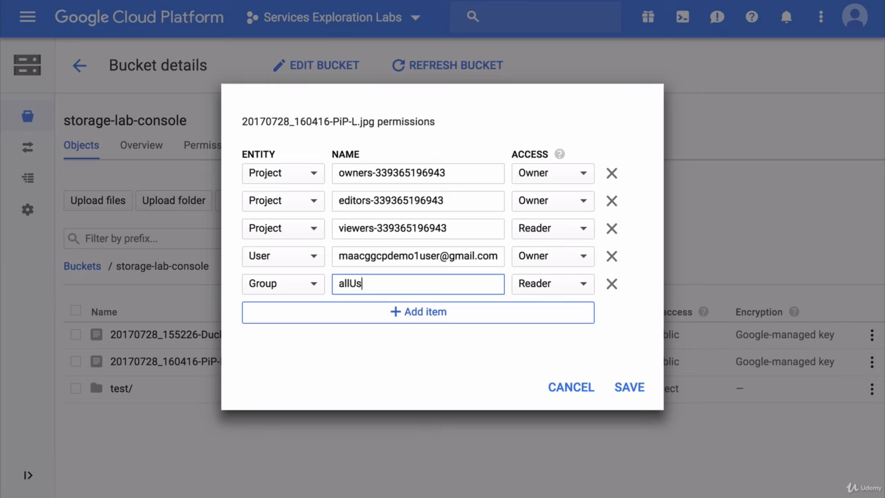
{"action": "type", "text": "ers"}
{"action": "left_click", "coordinate": [640, 394]}
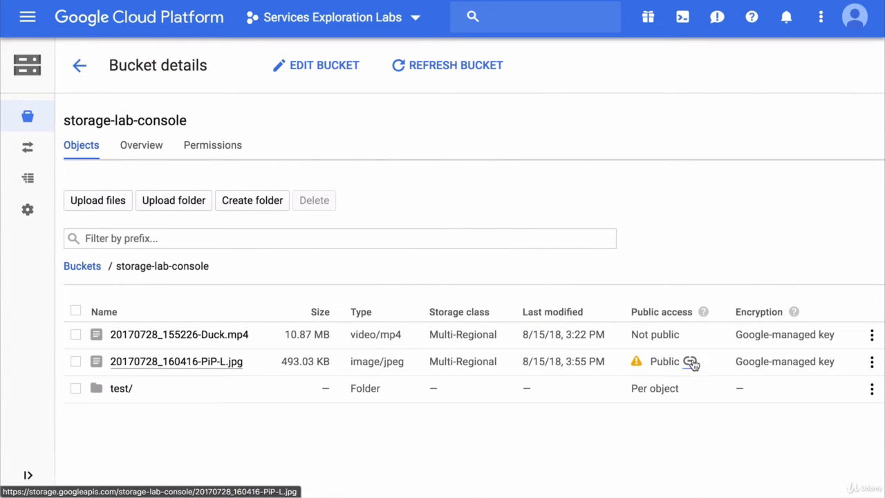
Remove the allUsers entry from the permissions of 20170728_160416-PiP-L.jpg and save.
{"action": "left_click", "coordinate": [872, 361]}
{"action": "left_click", "coordinate": [830, 389]}
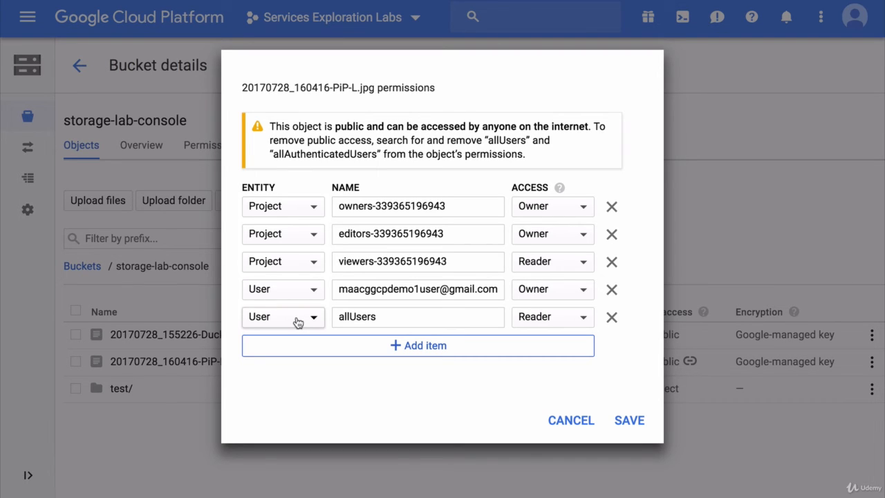
{"action": "left_click", "coordinate": [611, 318]}
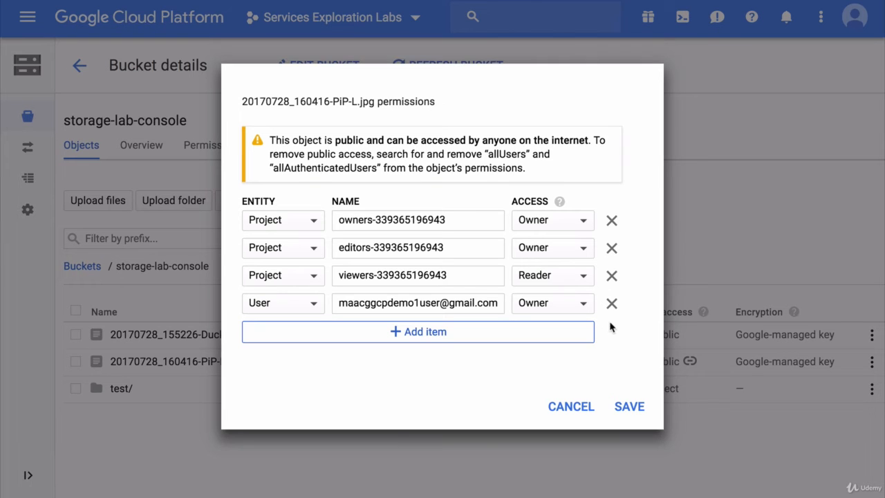
{"action": "left_click", "coordinate": [627, 407]}
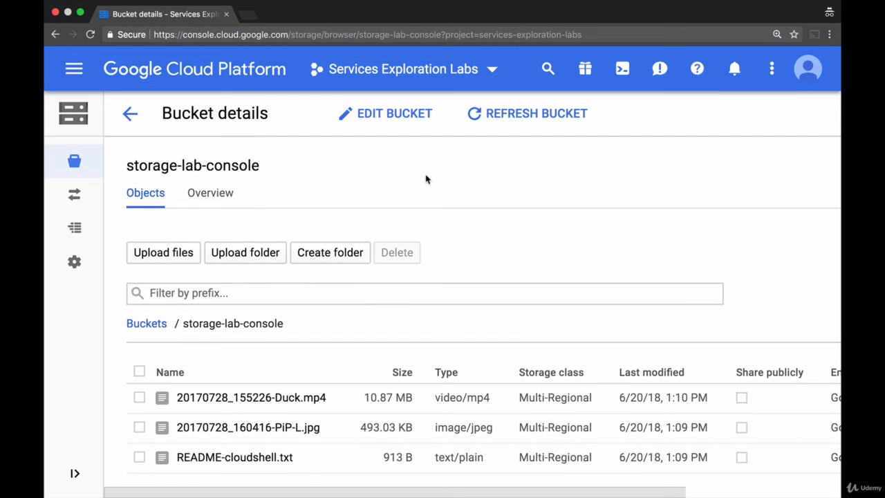
Share 20170728_160416-PiP-L.jpg publicly, view the image through its public link, and close it.
{"action": "left_click", "coordinate": [744, 429]}
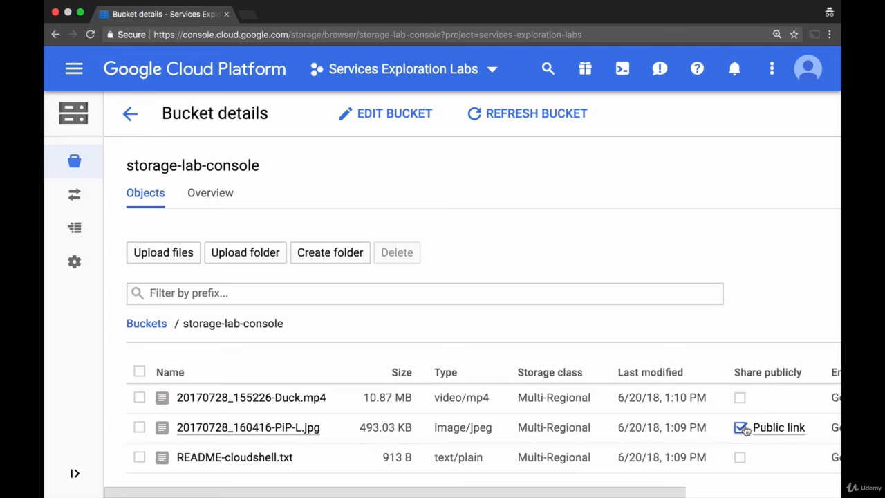
{"action": "left_click", "coordinate": [775, 427]}
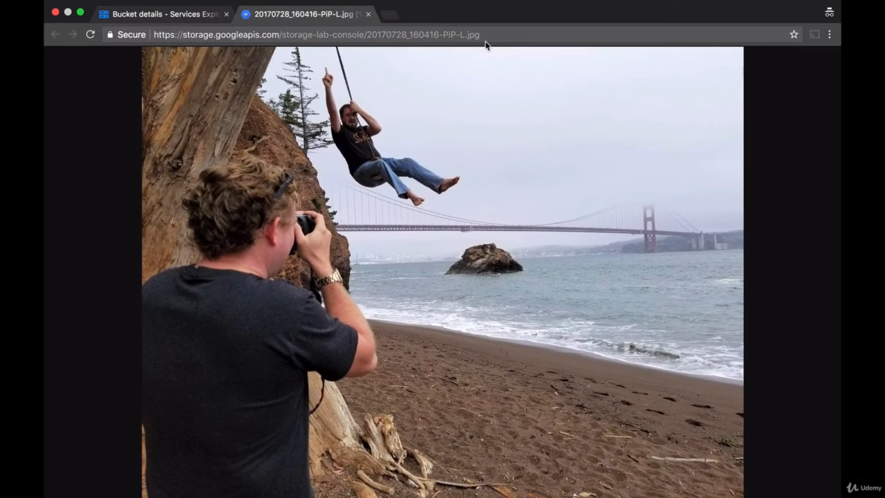
{"action": "left_click", "coordinate": [366, 13]}
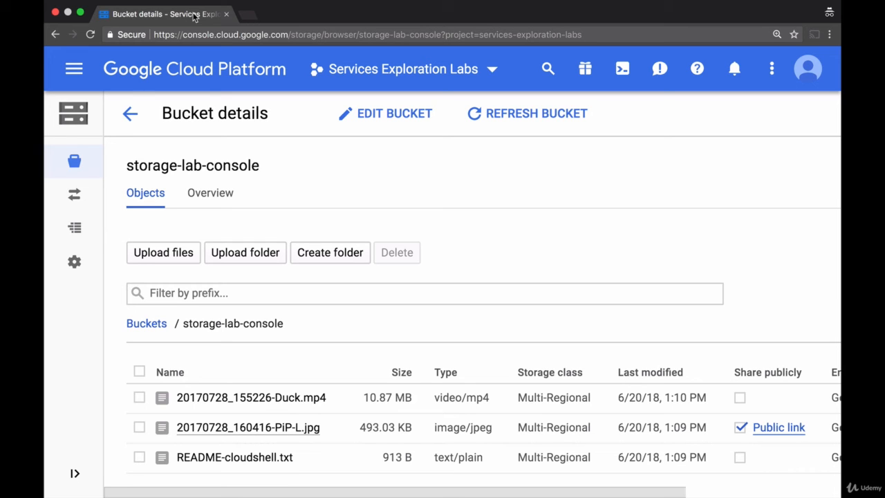
Create a folder named test in the storage-lab-console bucket and refresh the bucket.
{"action": "left_click", "coordinate": [337, 253]}
{"action": "type", "text": "t"}
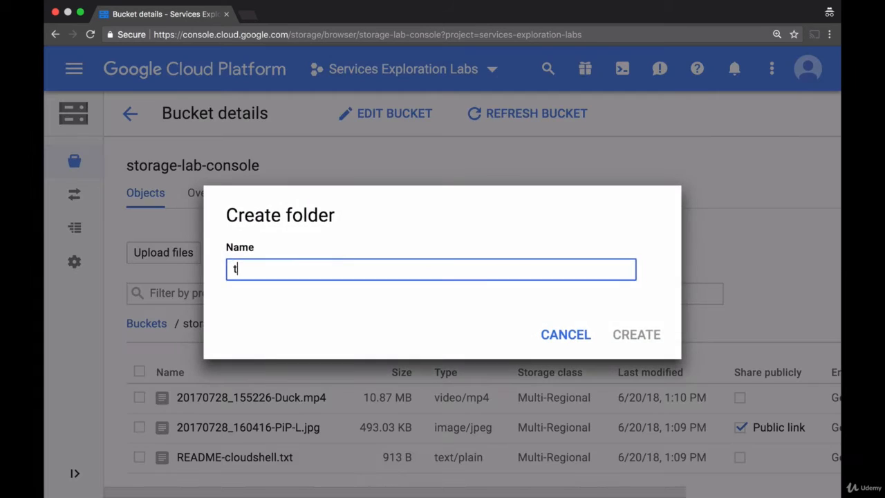
{"action": "type", "text": "est"}
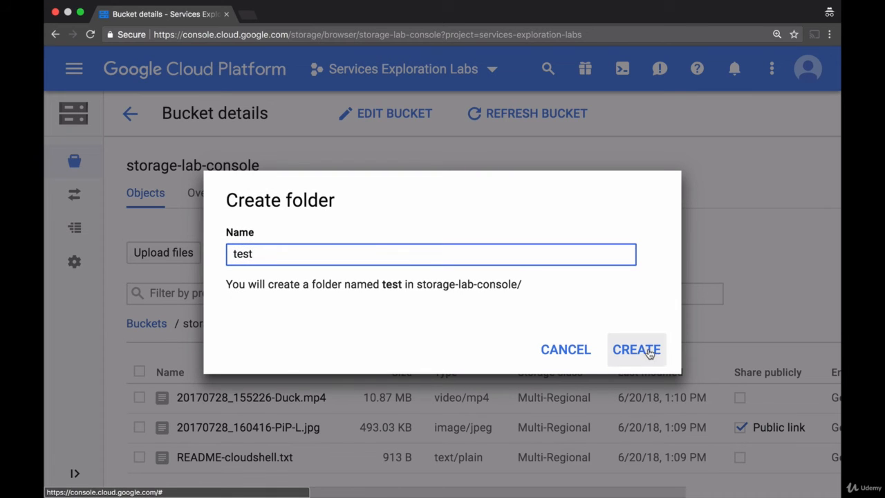
{"action": "left_click", "coordinate": [649, 351]}
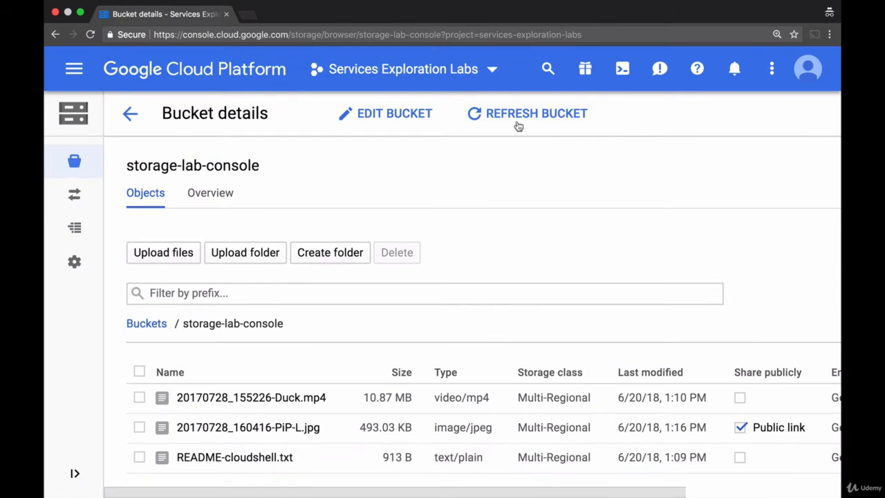
{"action": "left_click", "coordinate": [520, 117]}
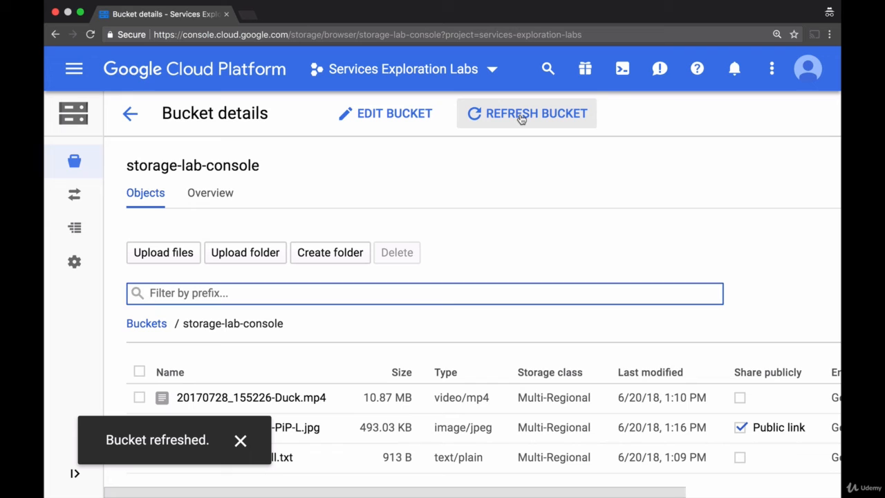
{"action": "left_click", "coordinate": [241, 441]}
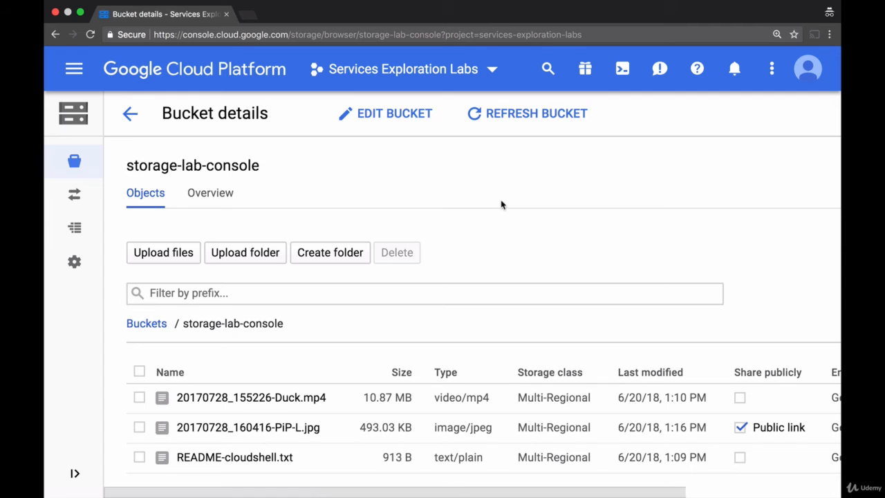
Copy the public link address of 20170728_160416-PiP-L.jpg into the address bar and remove the file name from its end.
{"action": "right_click", "coordinate": [775, 429]}
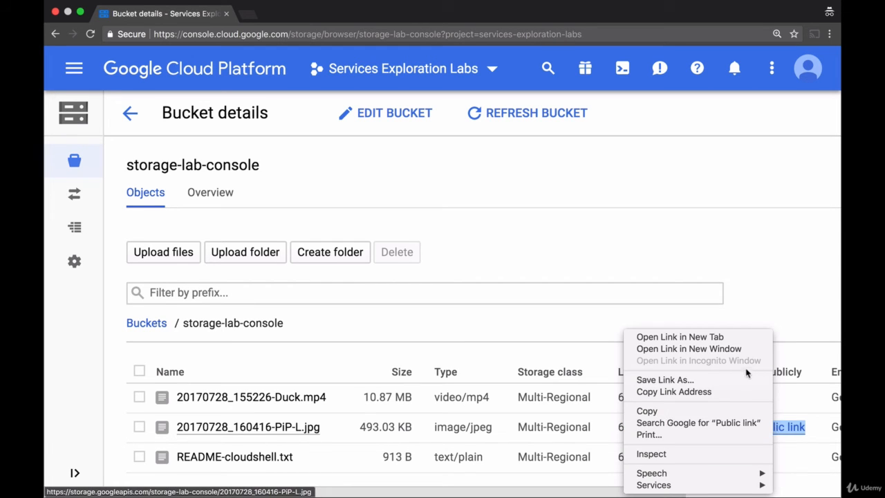
{"action": "left_click", "coordinate": [735, 392]}
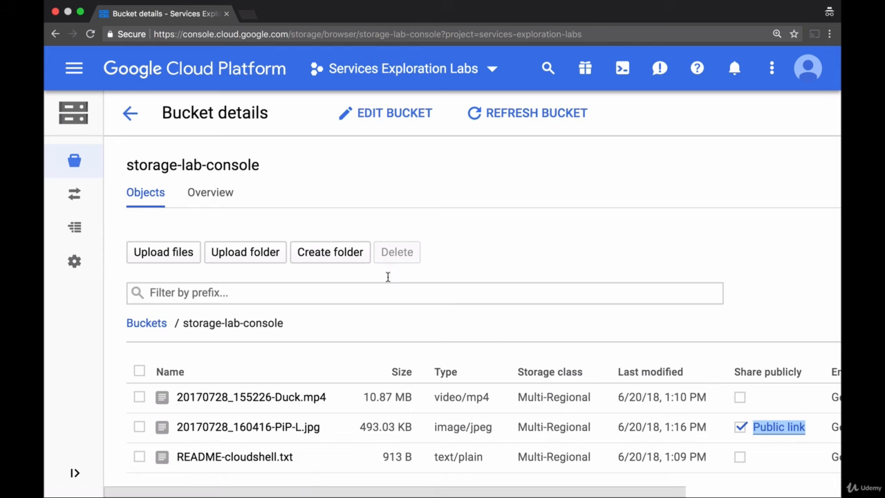
{"action": "left_click", "coordinate": [262, 34]}
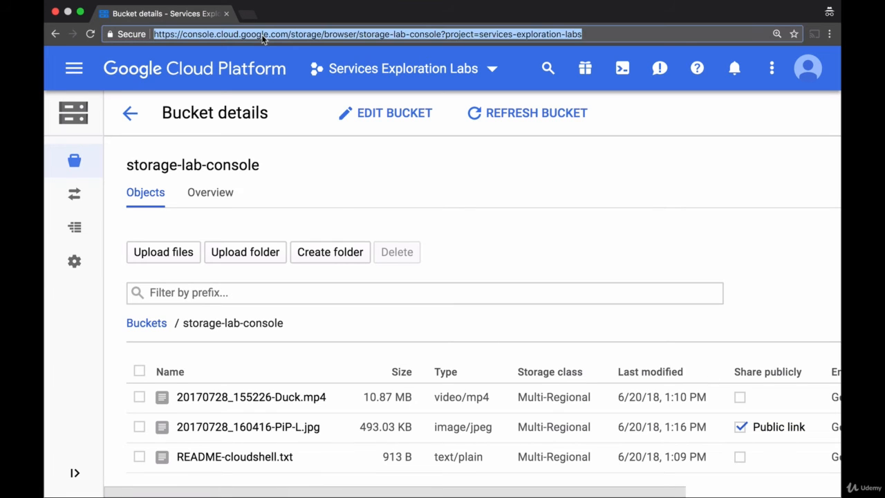
{"action": "key", "text": "super+v"}
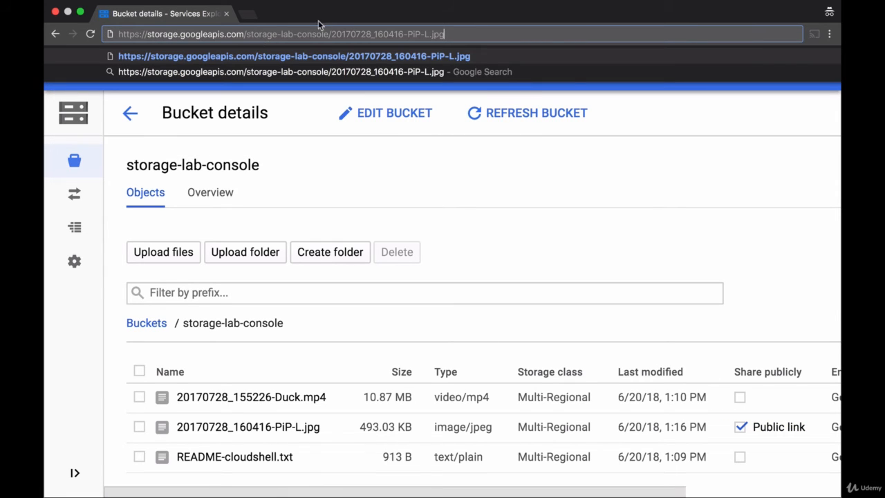
{"action": "left_click_drag", "start_coordinate": [332, 35], "coordinate": [573, 41]}
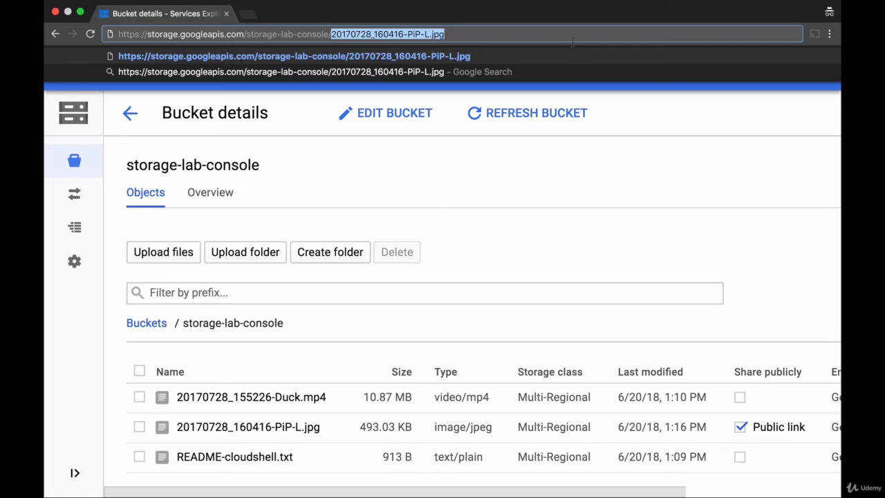
{"action": "key", "text": "BackSpace"}
Copy the object name 20170728_155226-Duck.mp4 from the bucket list and append it to the storage-lab-console URL in the address bar.
{"action": "left_click", "coordinate": [347, 405]}
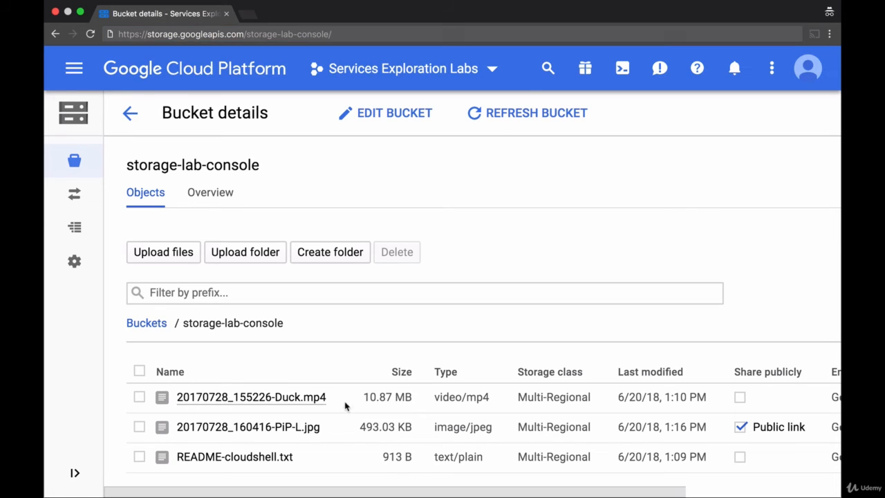
{"action": "triple_click", "coordinate": [176, 402]}
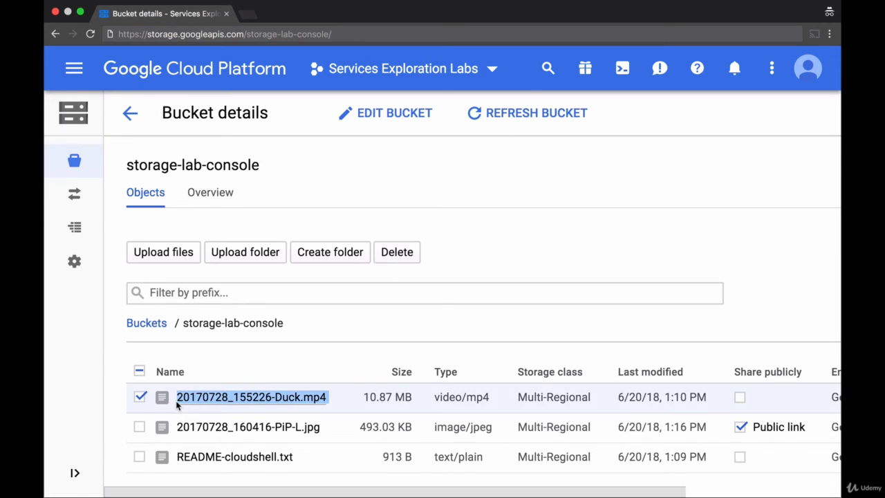
{"action": "key", "text": "super+c"}
{"action": "left_click", "coordinate": [357, 38]}
{"action": "left_click", "coordinate": [358, 37]}
{"action": "key", "text": "super+v"}
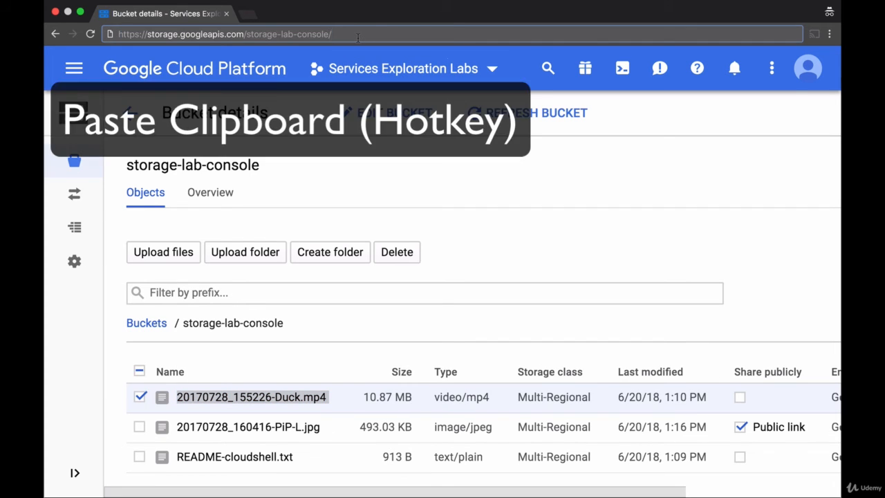
Move the assembled URL for 20170728_155226-Duck.mp4 to a new browser tab and load it.
{"action": "key", "text": "super+a"}
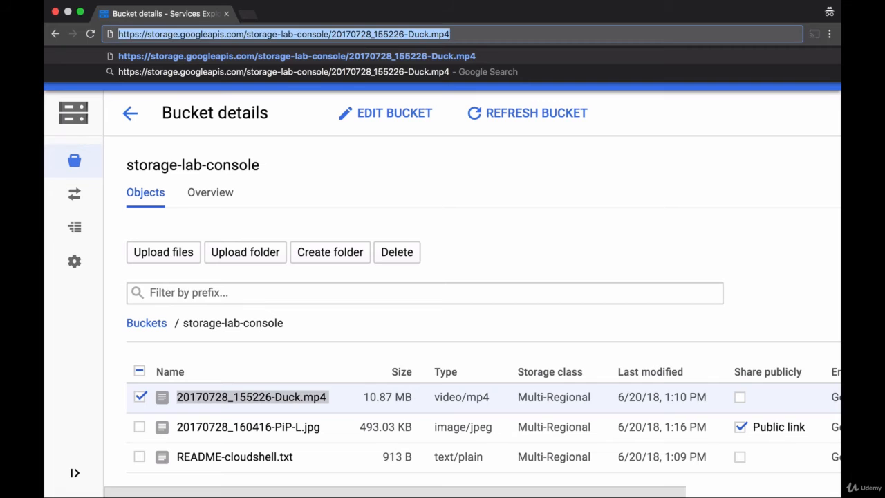
{"action": "key", "text": "super+x"}
{"action": "key", "text": "super+t"}
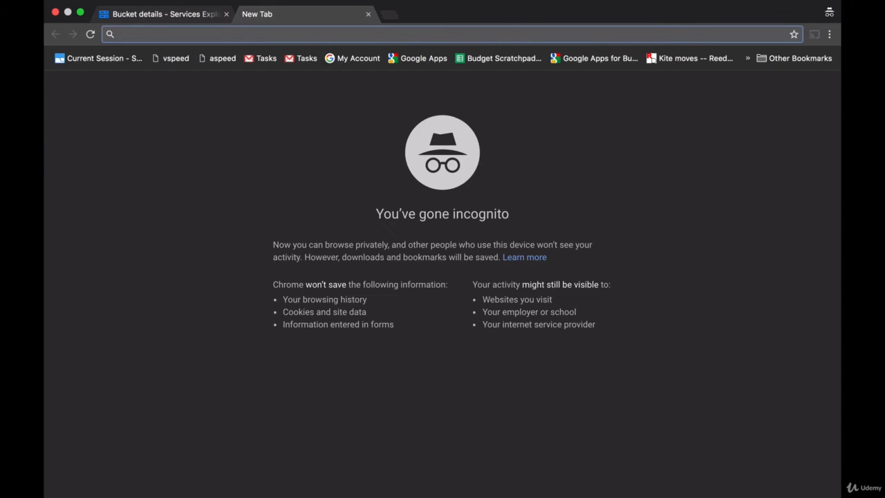
{"action": "key", "text": "super+v"}
{"action": "key", "text": "Return"}
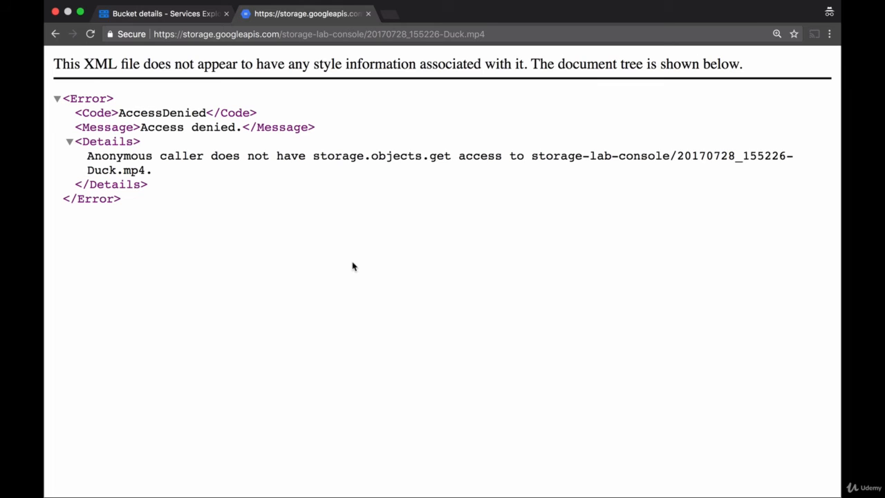
Share 20170728_155226-Duck.mp4 publicly, reload its URL to watch the video, and close that page.
{"action": "left_click", "coordinate": [166, 15]}
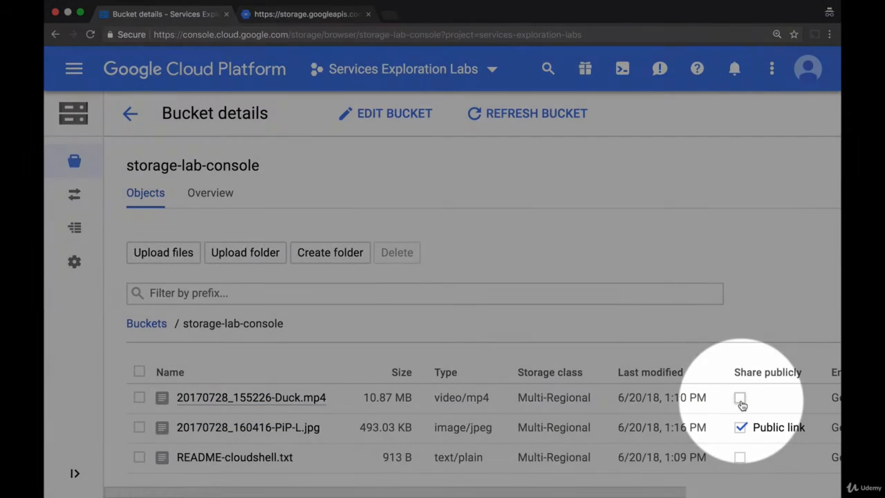
{"action": "left_click", "coordinate": [739, 399]}
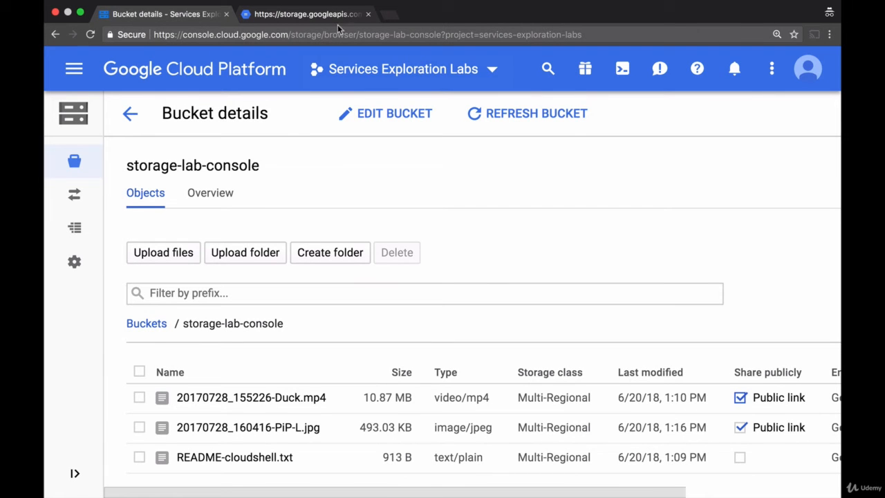
{"action": "left_click", "coordinate": [335, 19]}
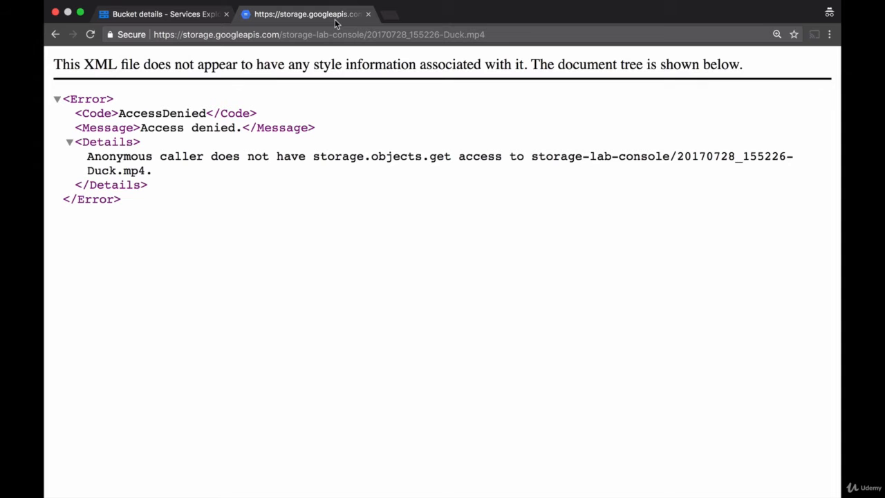
{"action": "left_click", "coordinate": [90, 34]}
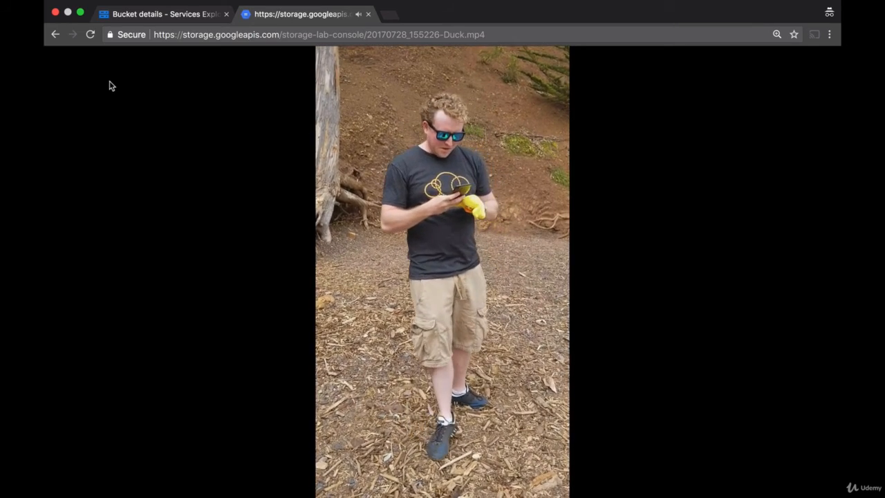
{"action": "left_click", "coordinate": [369, 14]}
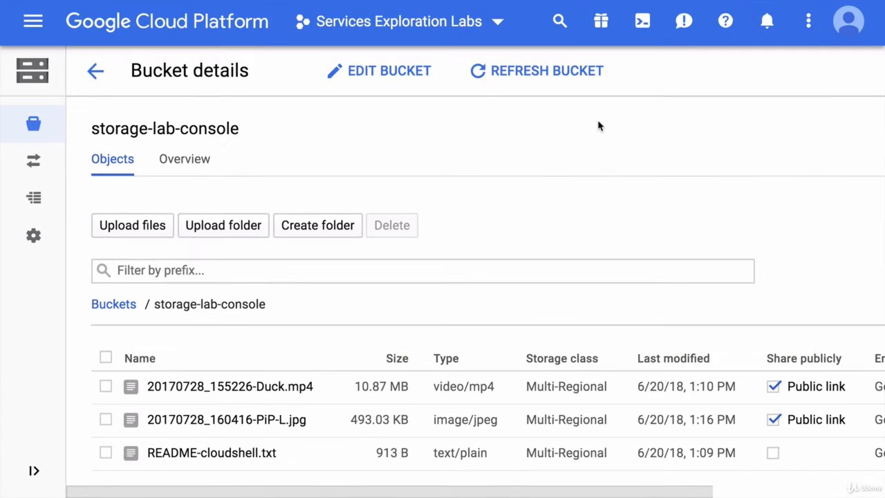
Delete README-cloudshell.txt from the storage-lab-console bucket and dismiss the notification.
{"action": "left_click", "coordinate": [106, 453]}
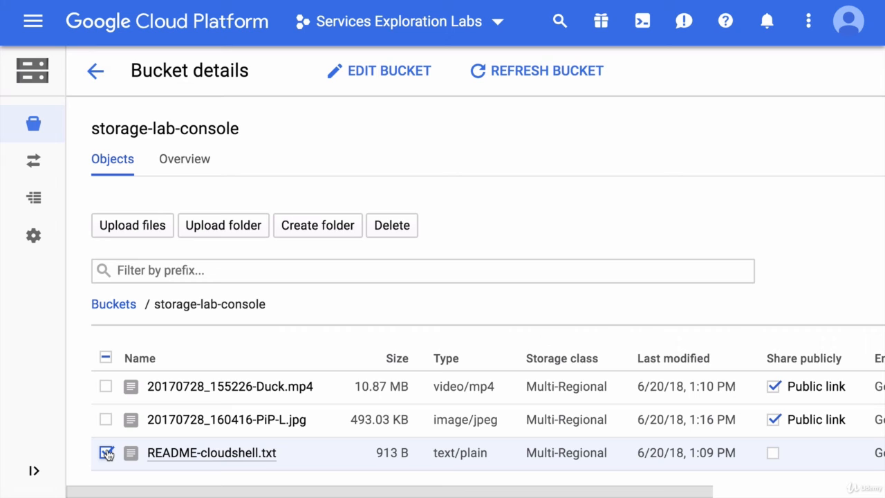
{"action": "left_click", "coordinate": [389, 226]}
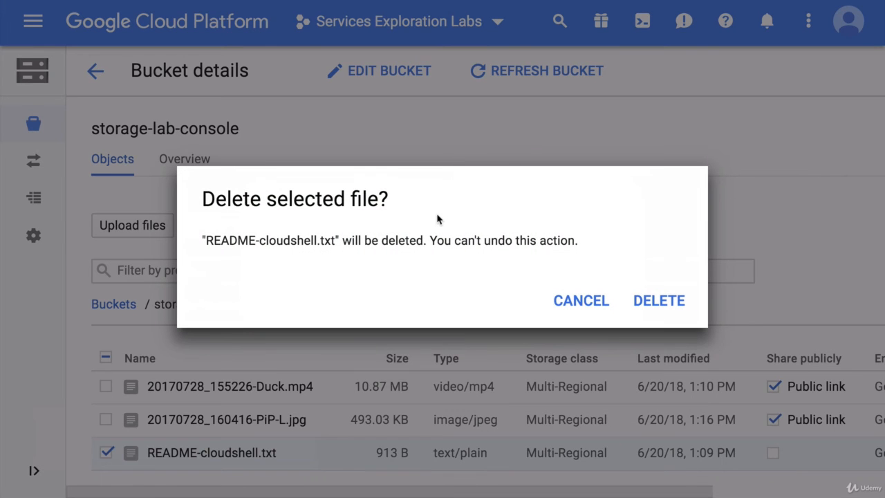
{"action": "left_click", "coordinate": [657, 300]}
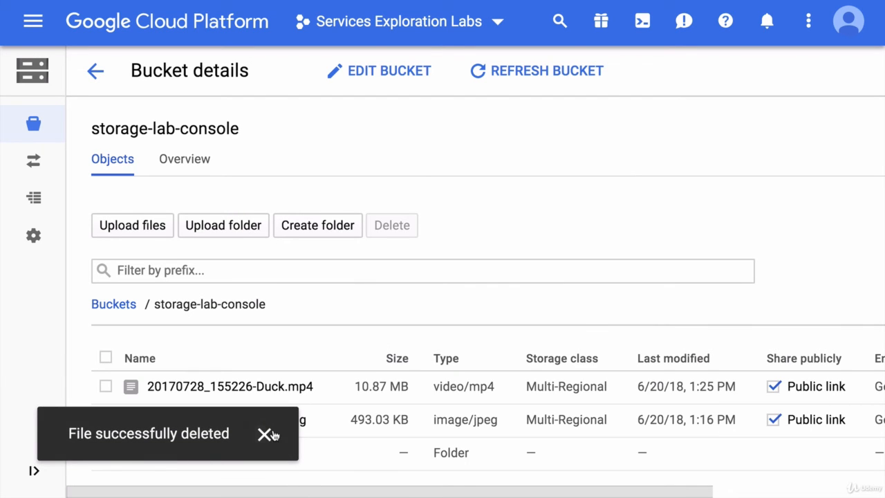
{"action": "left_click", "coordinate": [265, 434]}
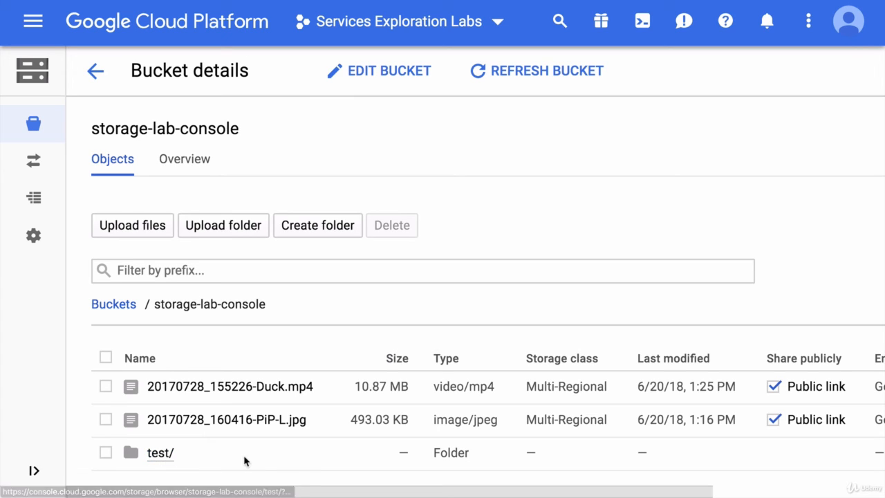
Upload 20170728_163457-Selfie.jpg into the test folder and share it publicly.
{"action": "left_click", "coordinate": [160, 452]}
{"action": "left_click", "coordinate": [155, 227]}
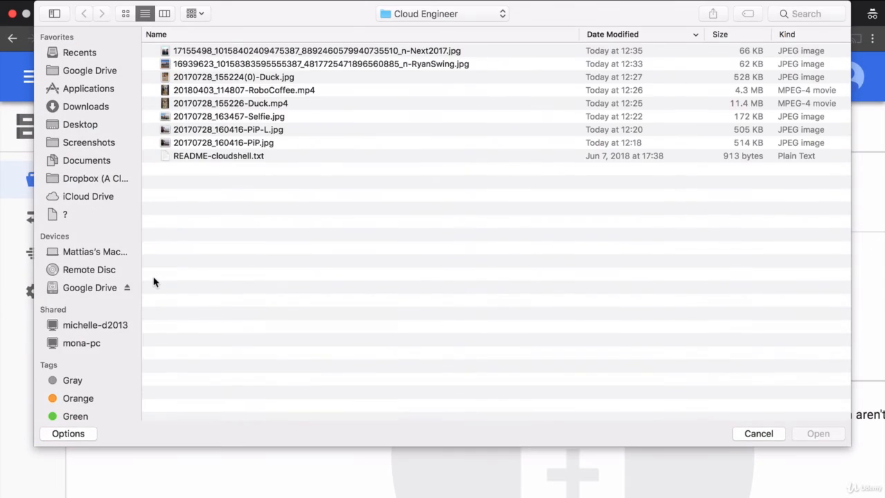
{"action": "double_click", "coordinate": [250, 117]}
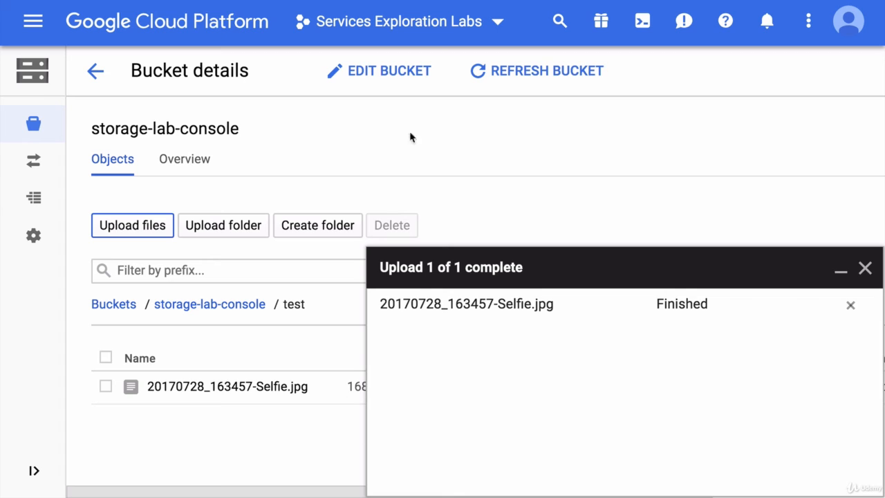
{"action": "left_click", "coordinate": [865, 268]}
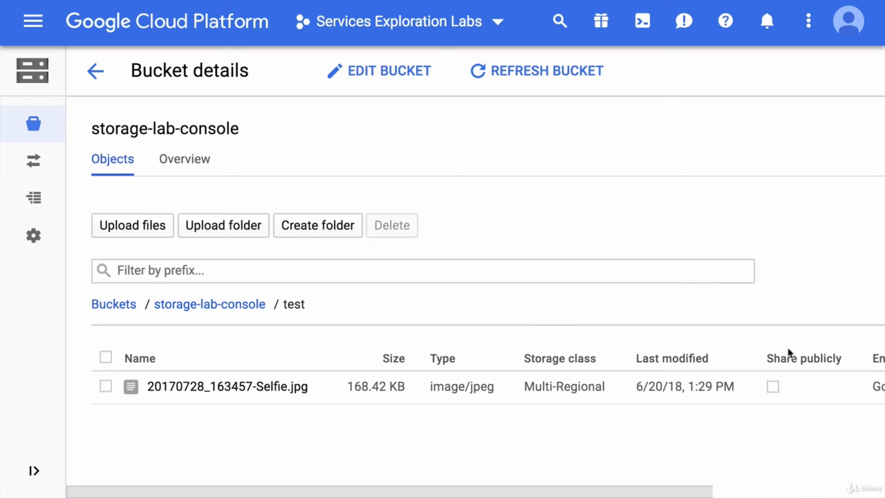
{"action": "left_click", "coordinate": [772, 388]}
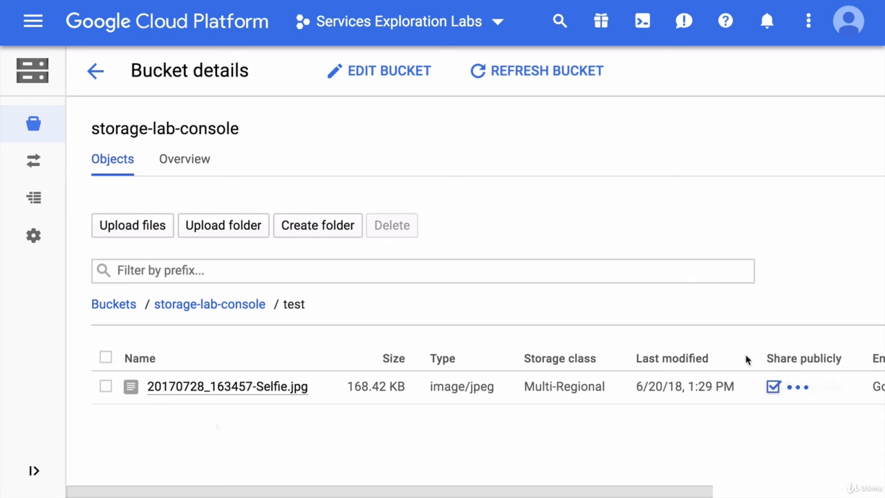
Start renaming 20170728_163457-Selfie.jpg in the test folder and enter Selfie.jpg as the new object name.
{"action": "left_click", "coordinate": [105, 388]}
{"action": "scroll", "coordinate": [247, 430], "scroll_direction": "right", "scroll_amount": 5}
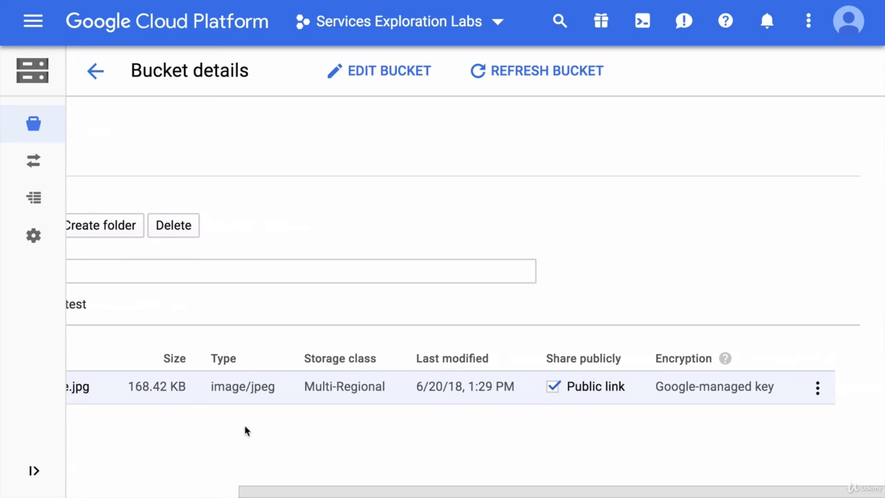
{"action": "left_click", "coordinate": [818, 389]}
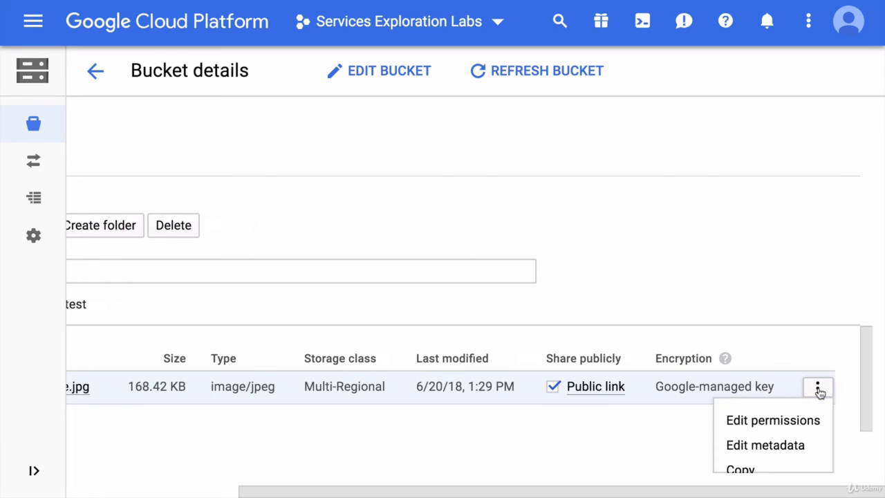
{"action": "scroll", "coordinate": [809, 414], "scroll_direction": "down", "scroll_amount": 2}
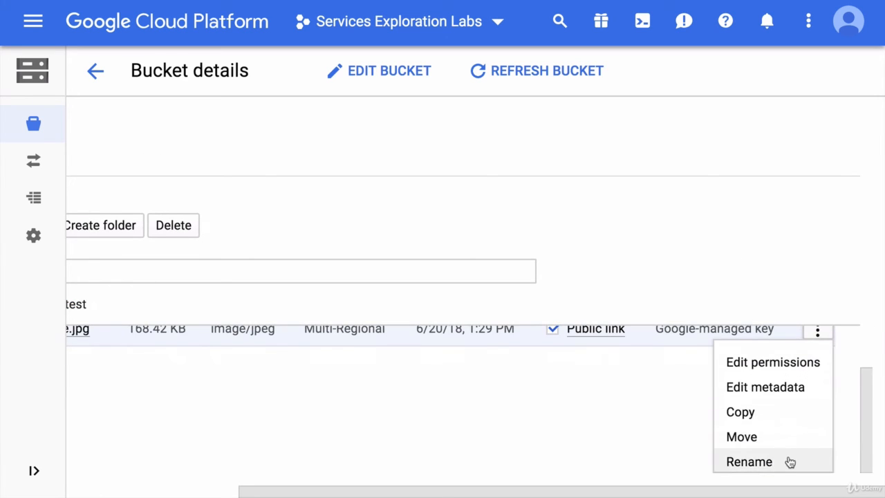
{"action": "left_click", "coordinate": [788, 462]}
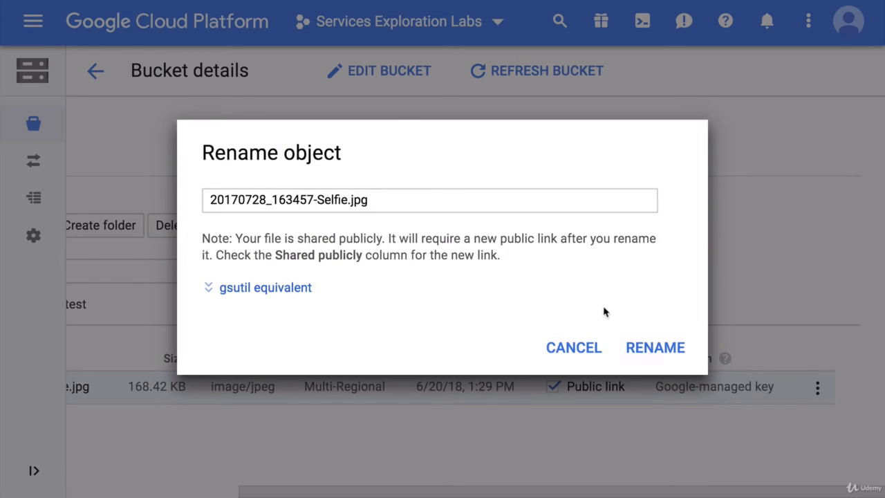
{"action": "left_click_drag", "start_coordinate": [317, 199], "coordinate": [202, 197]}
{"action": "key", "text": "BackSpace"}
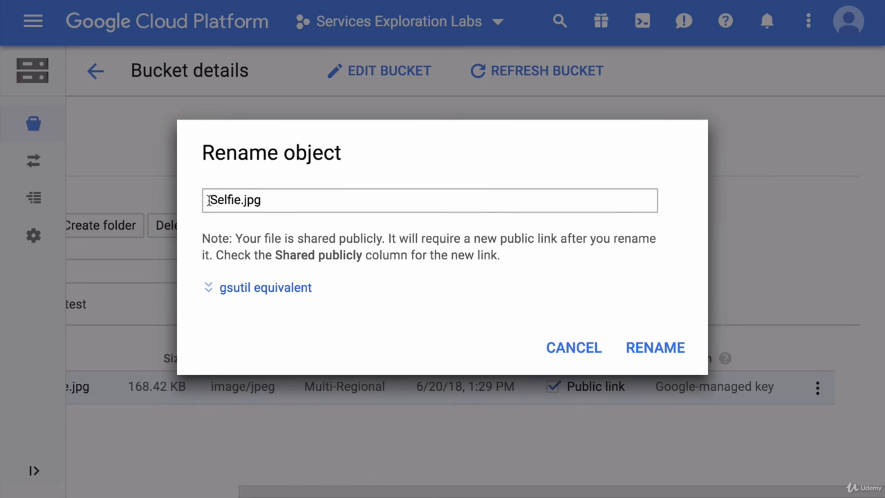
Reveal and copy the gsutil equivalent of the rename, confirm the rename, and dismiss the notification.
{"action": "left_click", "coordinate": [214, 287]}
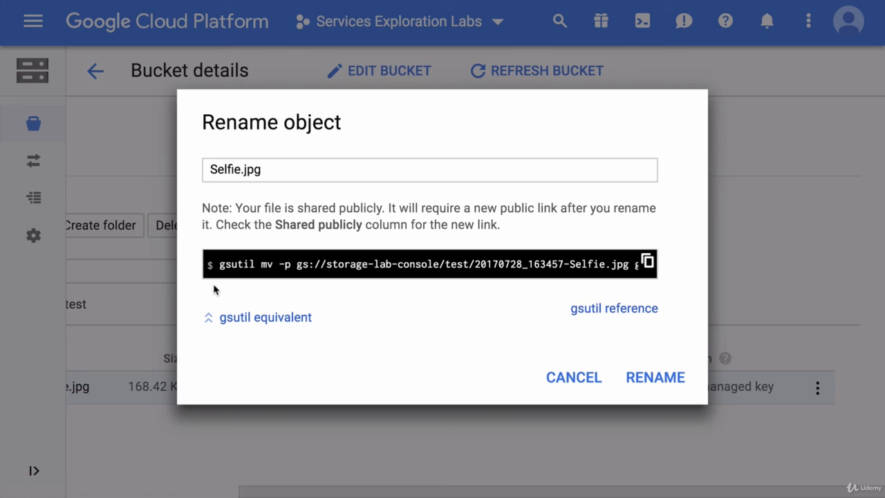
{"action": "left_click", "coordinate": [647, 262]}
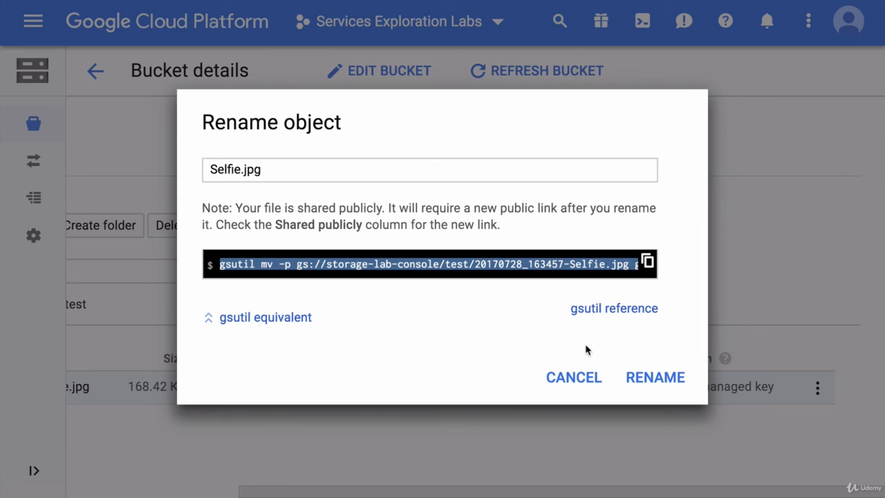
{"action": "left_click", "coordinate": [654, 373]}
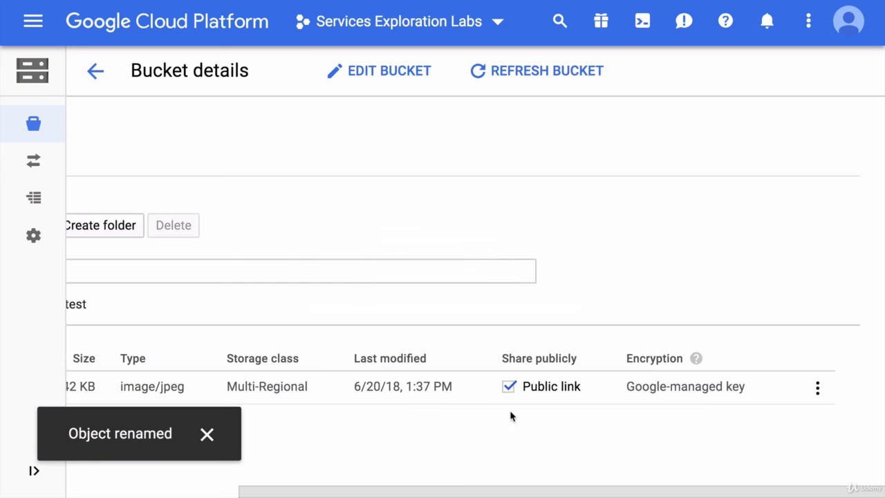
{"action": "left_click", "coordinate": [205, 435]}
{"action": "scroll", "coordinate": [207, 440], "scroll_direction": "left", "scroll_amount": 3}
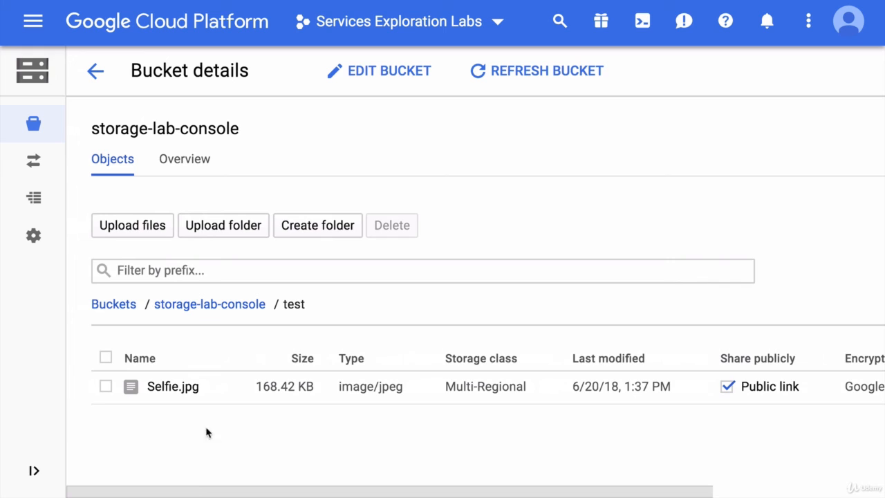
Try Nearline, Coldline and Multi-Regional as the storage-lab-console bucket's default storage class, and cancel the edit.
{"action": "left_click", "coordinate": [399, 81]}
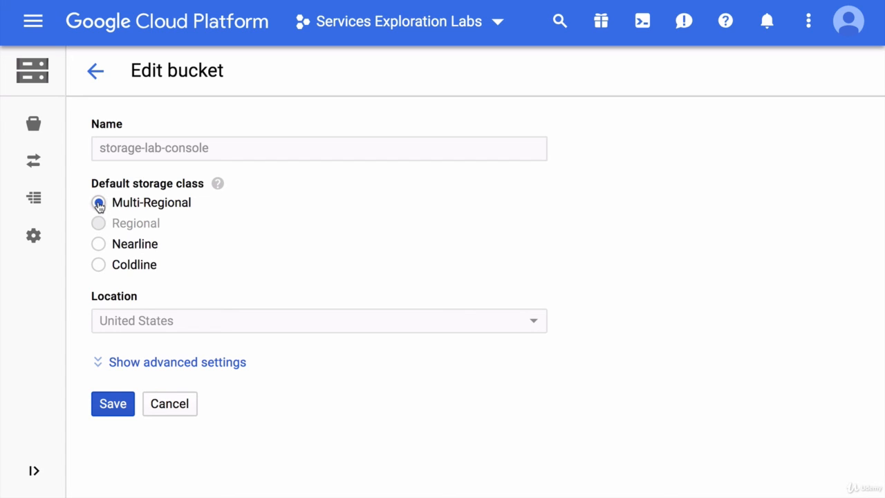
{"action": "left_click", "coordinate": [99, 246]}
{"action": "left_click", "coordinate": [99, 266]}
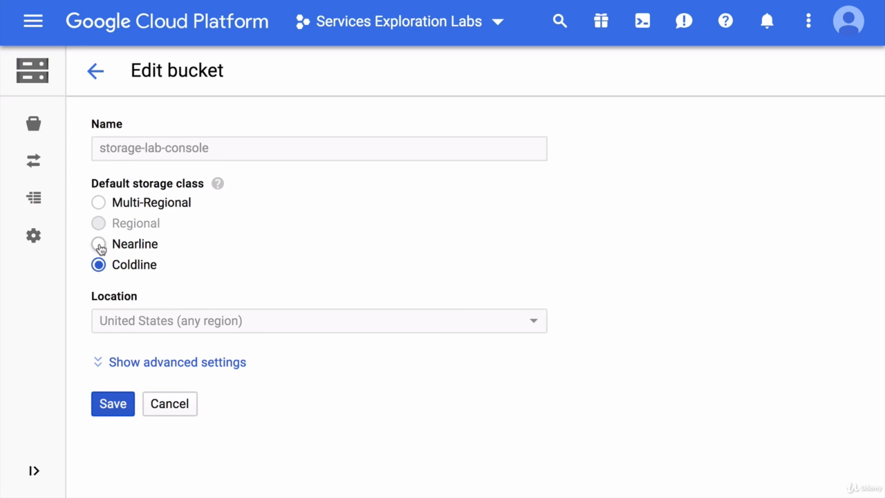
{"action": "left_click", "coordinate": [99, 244]}
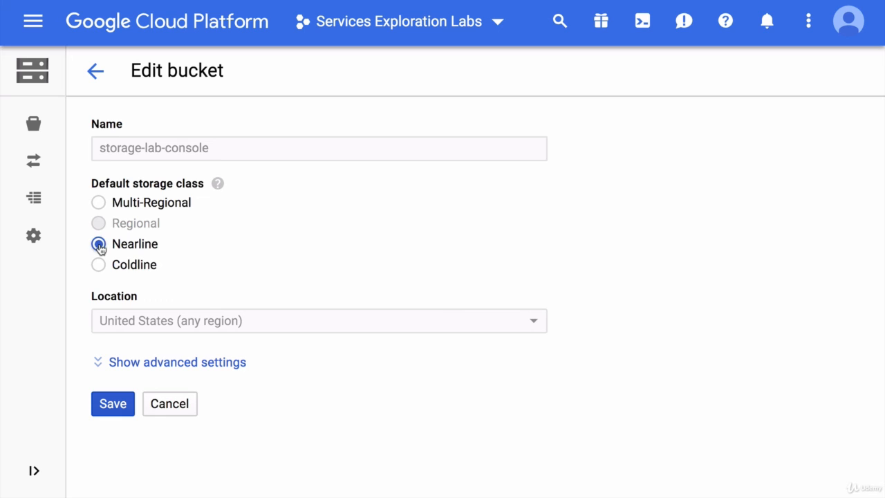
{"action": "left_click", "coordinate": [99, 203]}
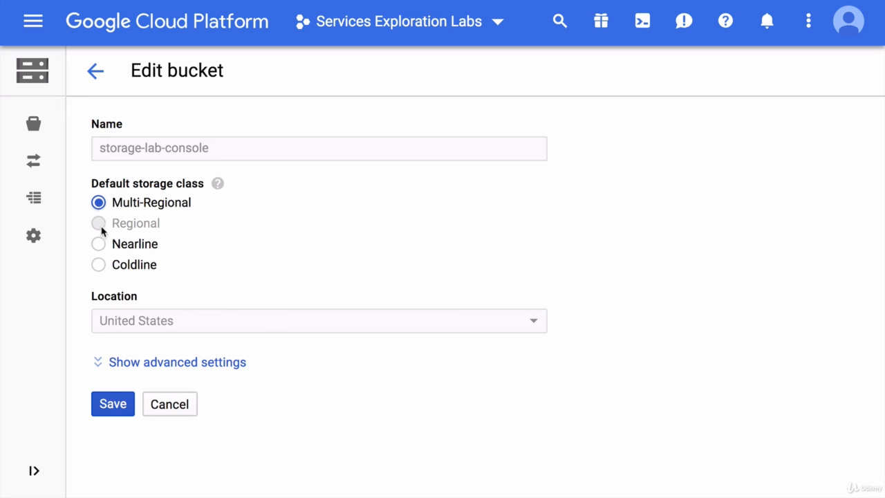
{"action": "left_click", "coordinate": [169, 404]}
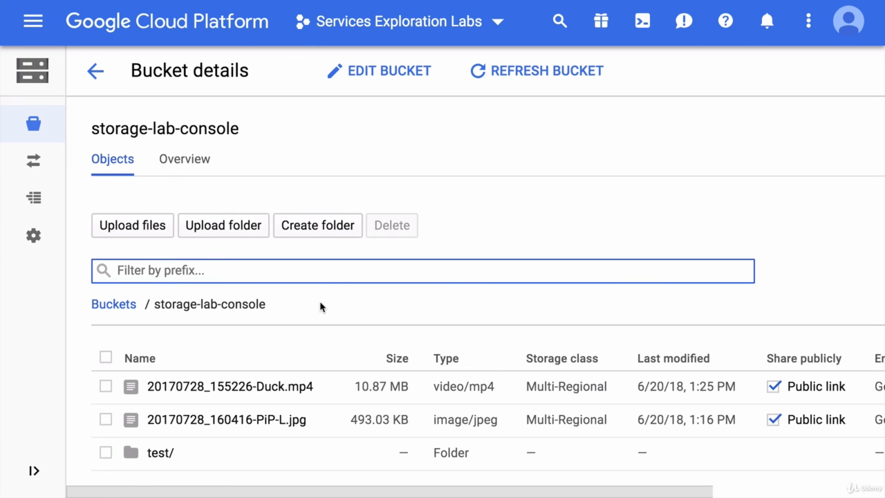
{"action": "left_click", "coordinate": [320, 307]}
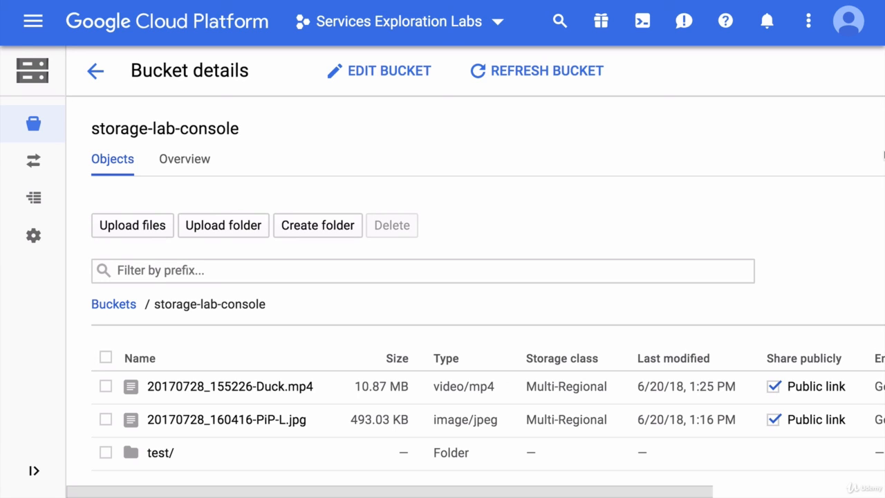
Open the storage-lab-console bucket's permissions from the bucket list and enter allUsers as a new member.
{"action": "left_click", "coordinate": [97, 72]}
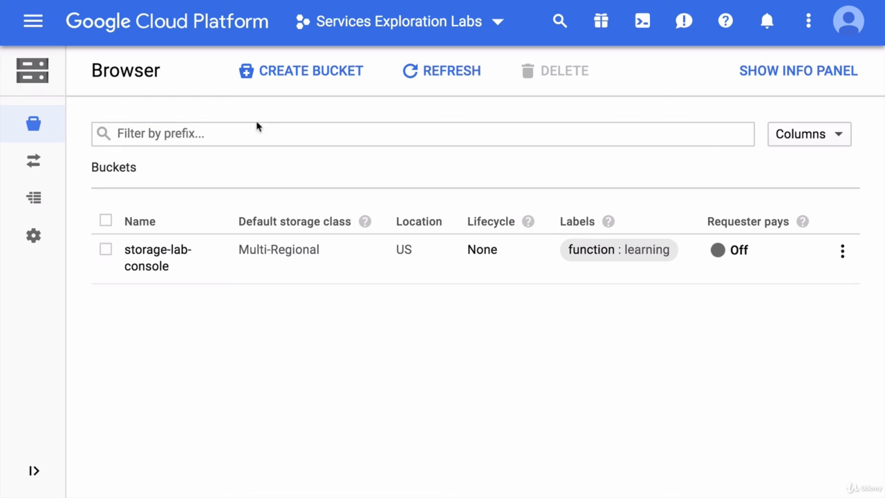
{"action": "left_click", "coordinate": [847, 250]}
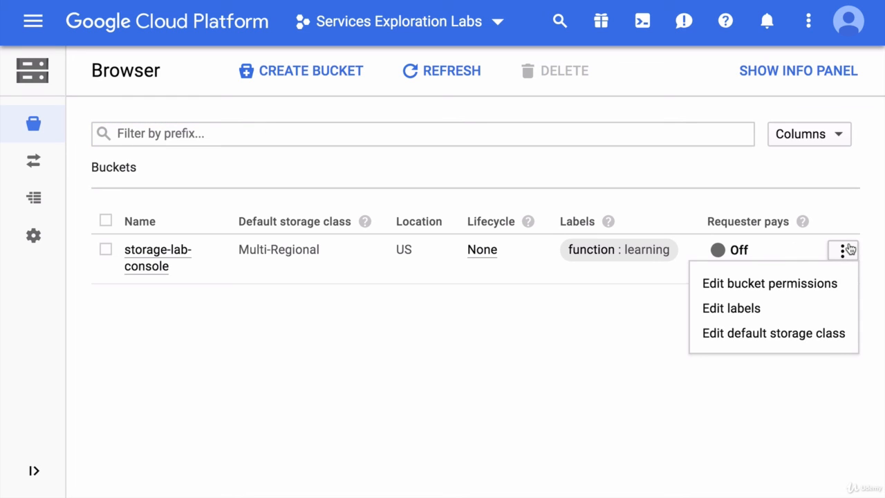
{"action": "left_click", "coordinate": [804, 288]}
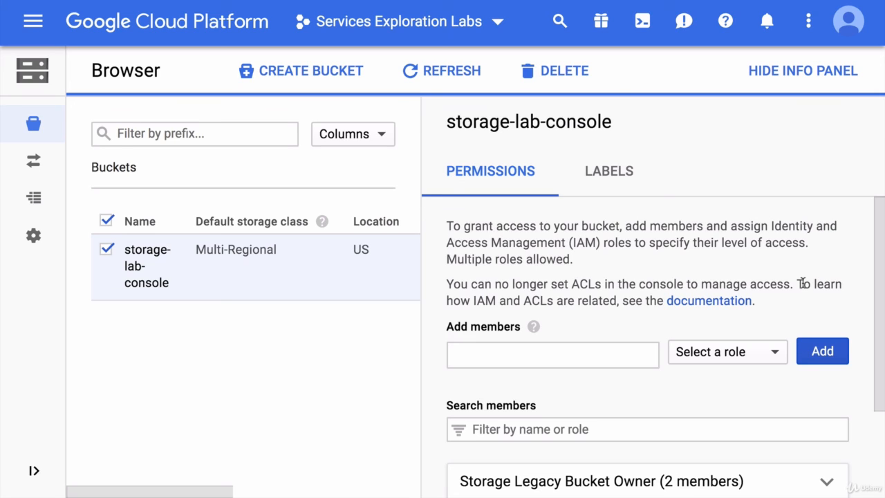
{"action": "left_click", "coordinate": [485, 354]}
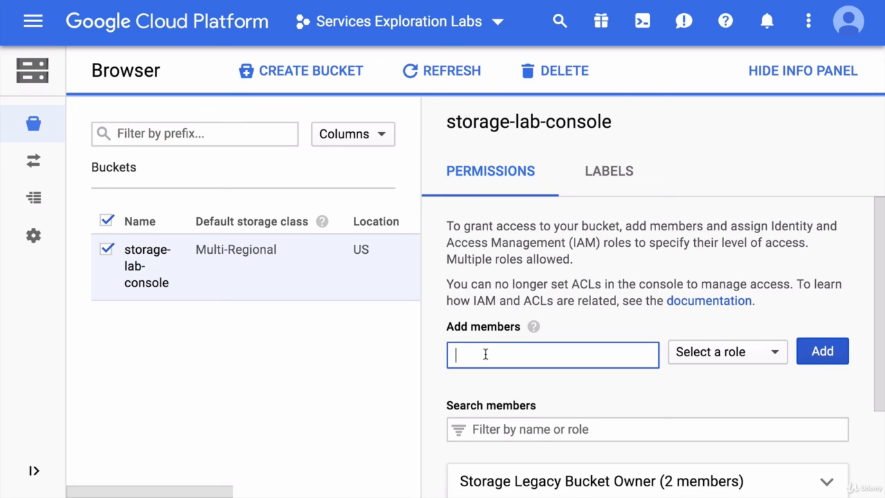
{"action": "key", "text": "ctrl+v"}
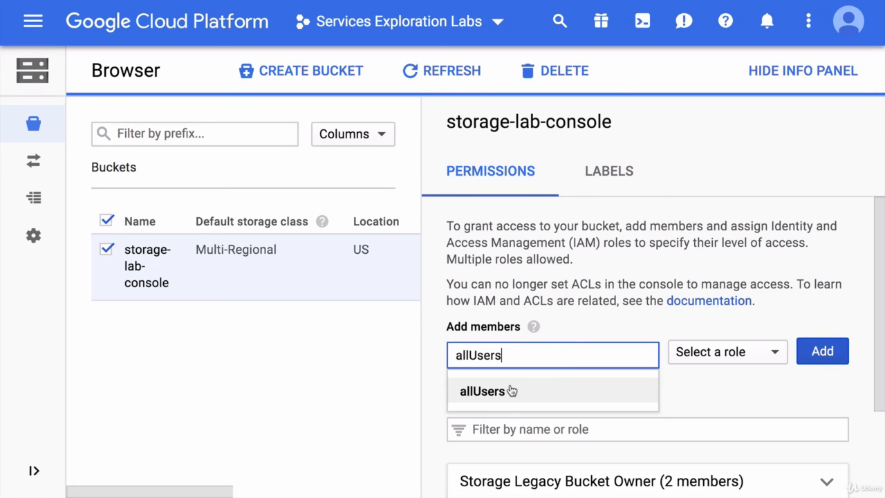
{"action": "left_click", "coordinate": [509, 392]}
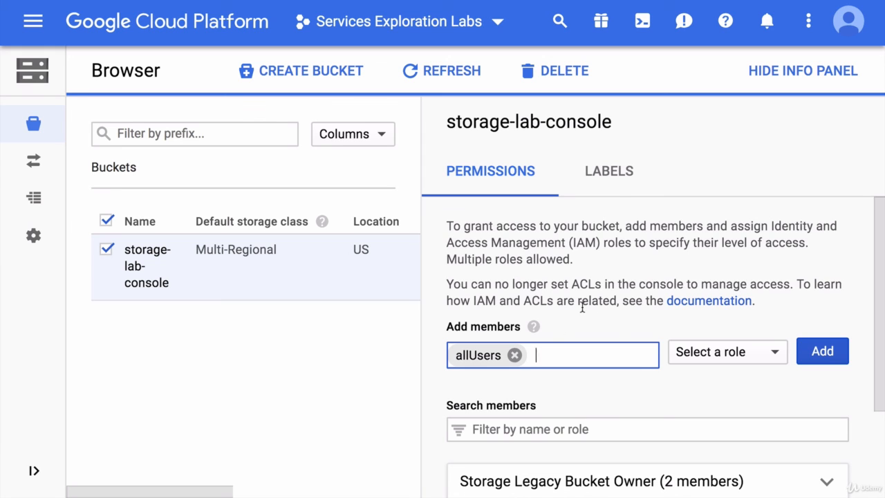
Assign the Storage Object Viewer role to allUsers and add the member to the bucket.
{"action": "left_click", "coordinate": [732, 354]}
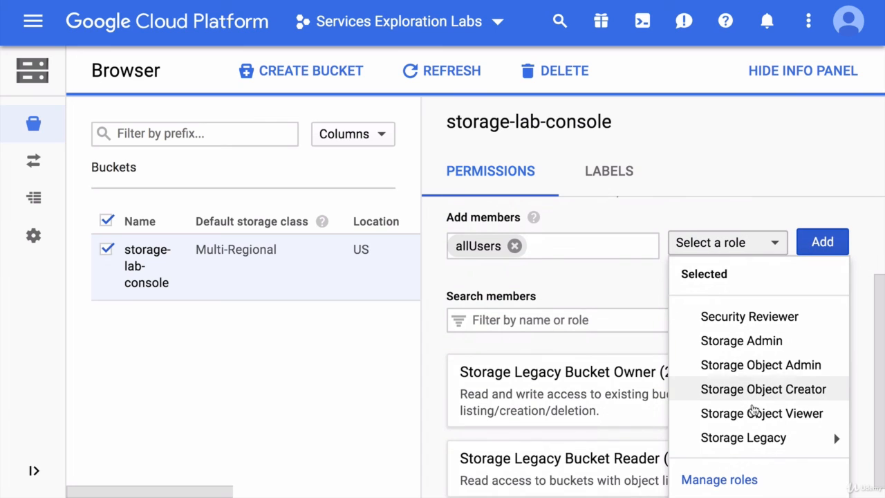
{"action": "left_click", "coordinate": [756, 413]}
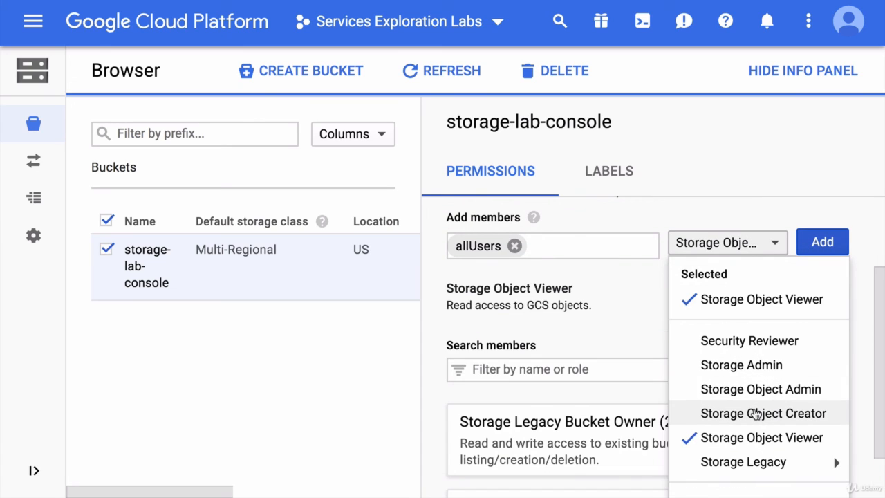
{"action": "left_click", "coordinate": [784, 218]}
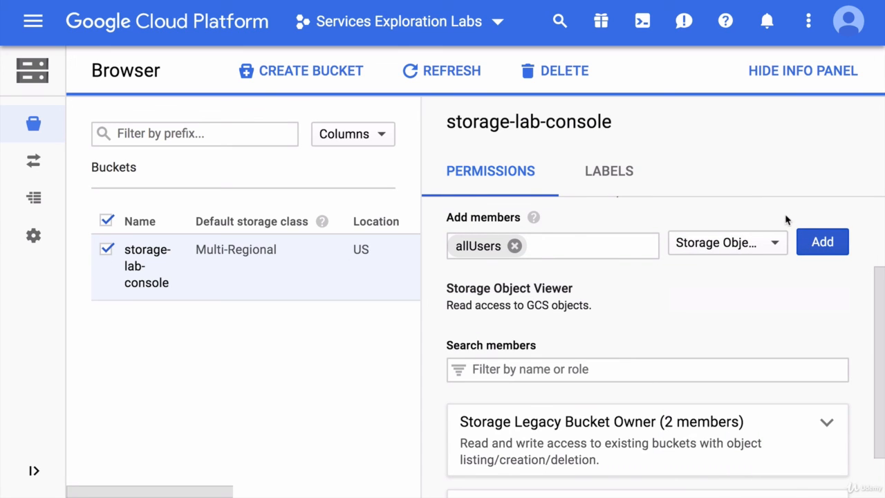
{"action": "left_click", "coordinate": [821, 244]}
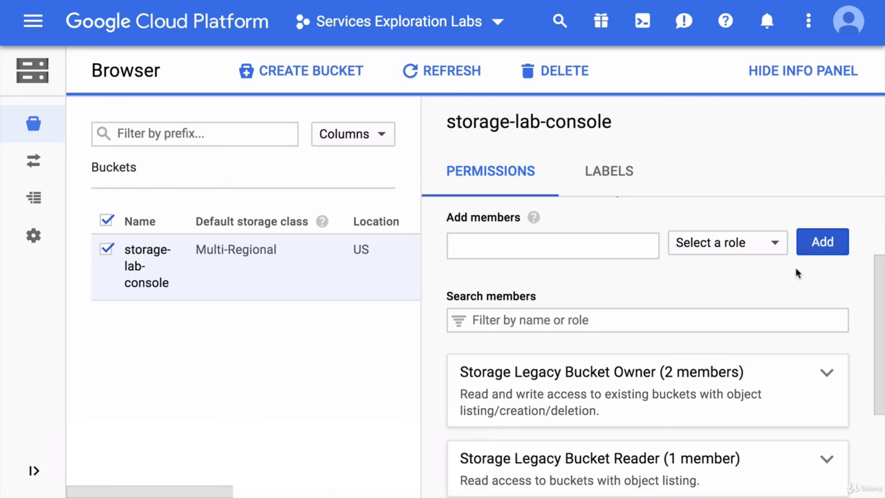
Remove allUsers from the bucket's Storage Object Viewer role and confirm the removal.
{"action": "scroll", "coordinate": [796, 274], "scroll_direction": "down", "scroll_amount": 3}
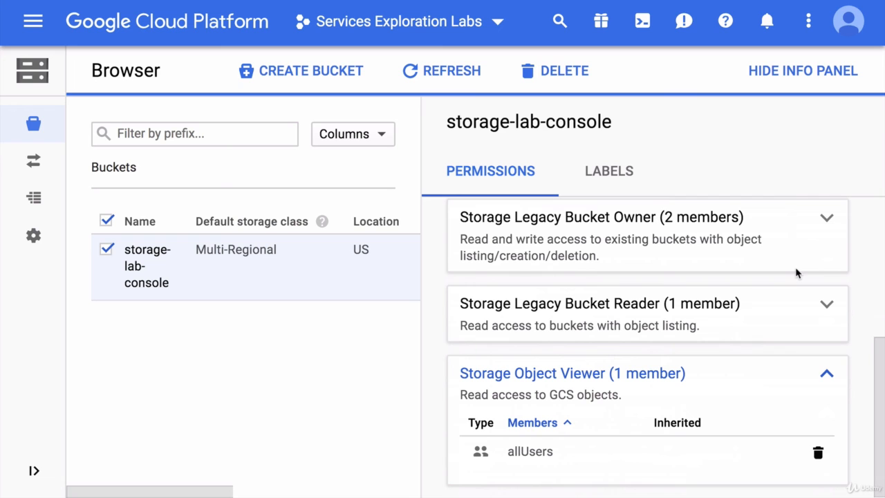
{"action": "left_click", "coordinate": [819, 458]}
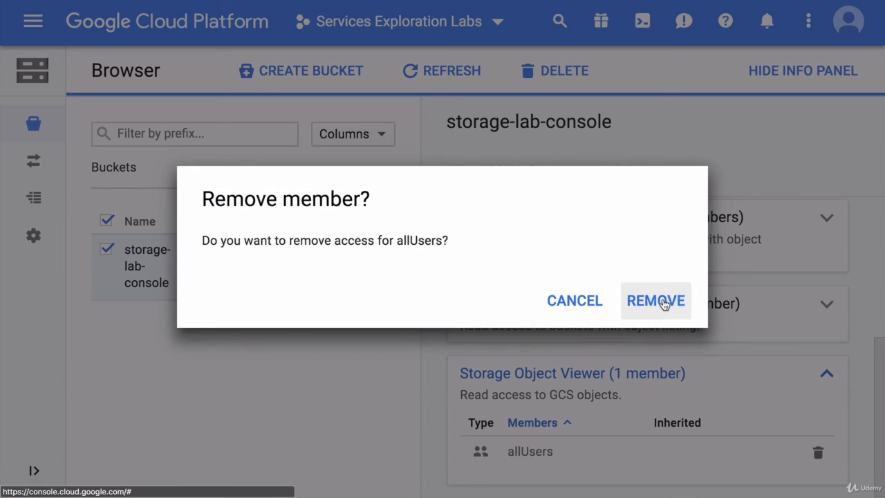
{"action": "left_click", "coordinate": [657, 302]}
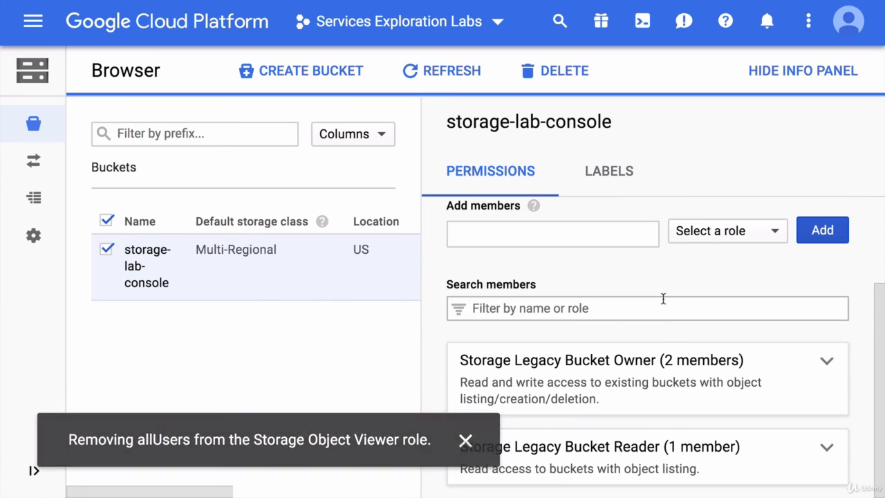